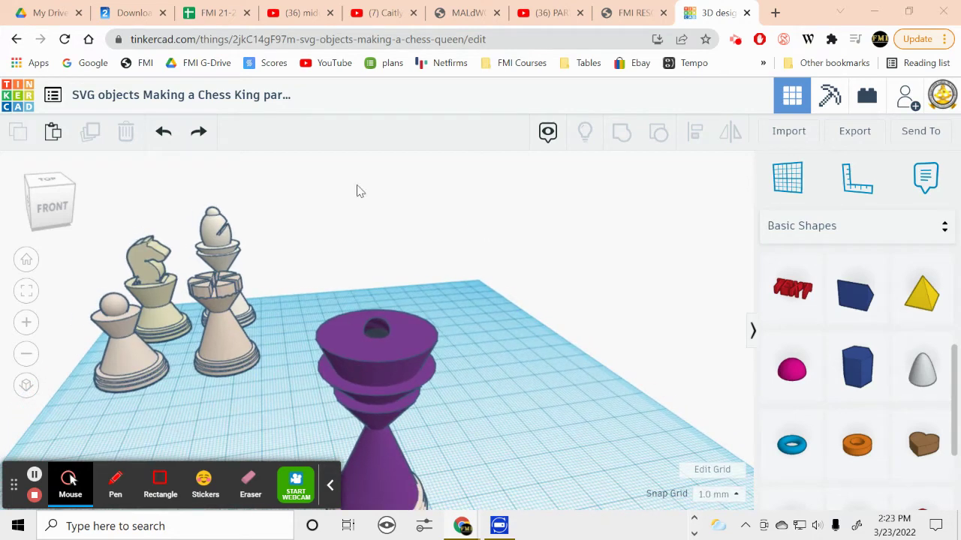
Duplicate the hole sphere and nudge the copy onto the right edge of the rim
click(373, 328)
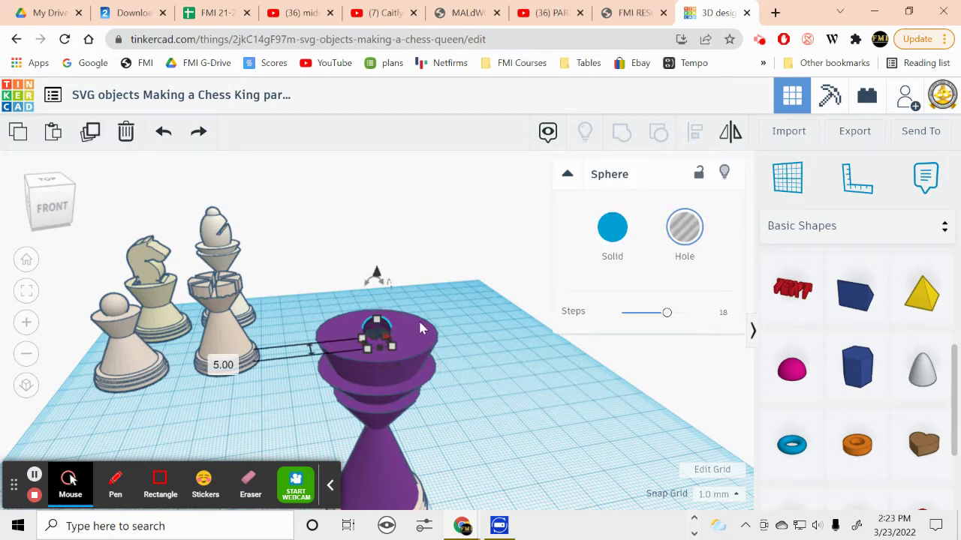
click(90, 135)
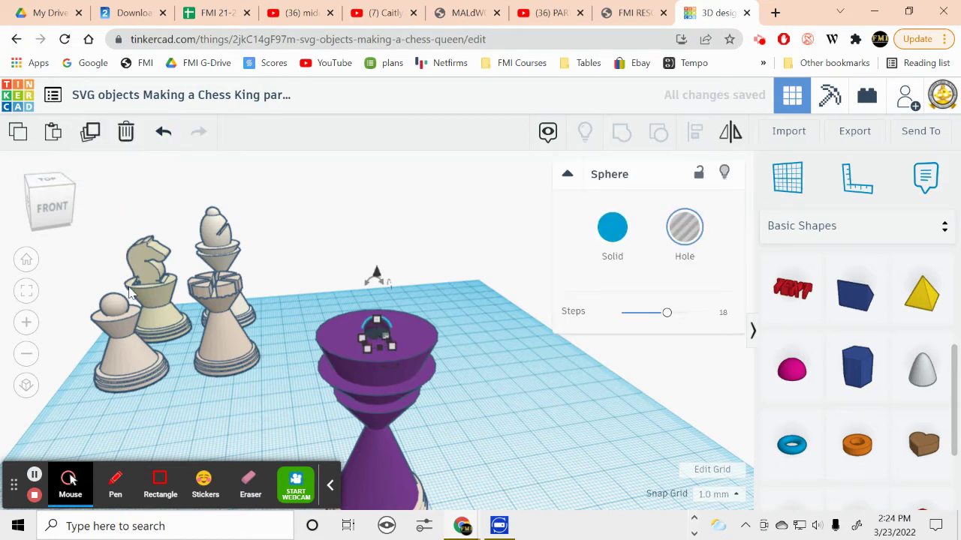
key(Right)
key(Right)
key(Right)
key(Right)
key(Right)
key(Right)
key(Right)
key(Right)
key(Right)
key(Right)
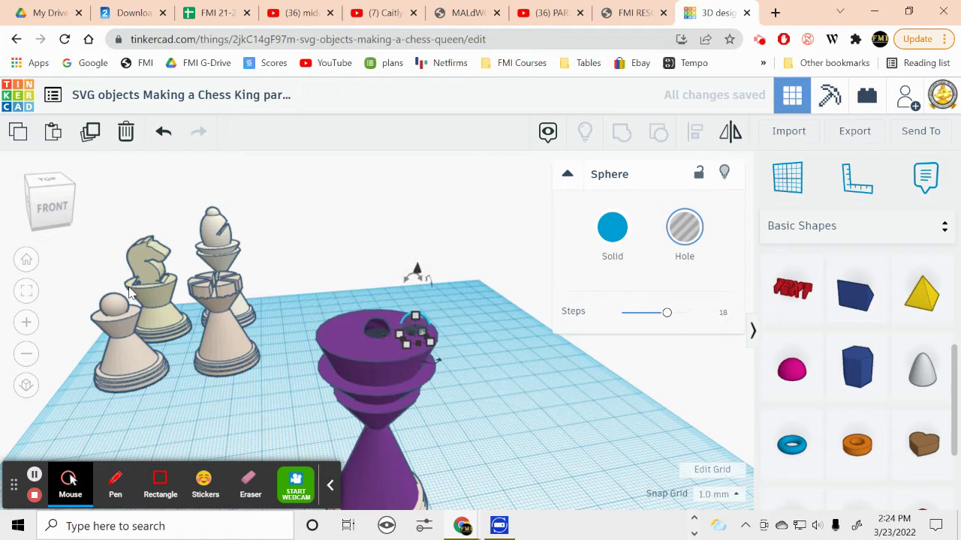
key(Right)
key(Right)
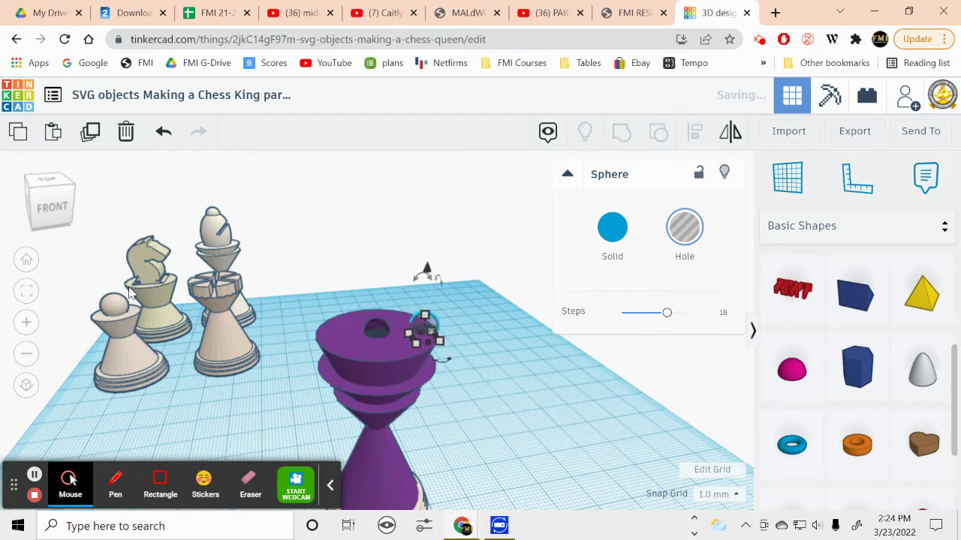
key(Right)
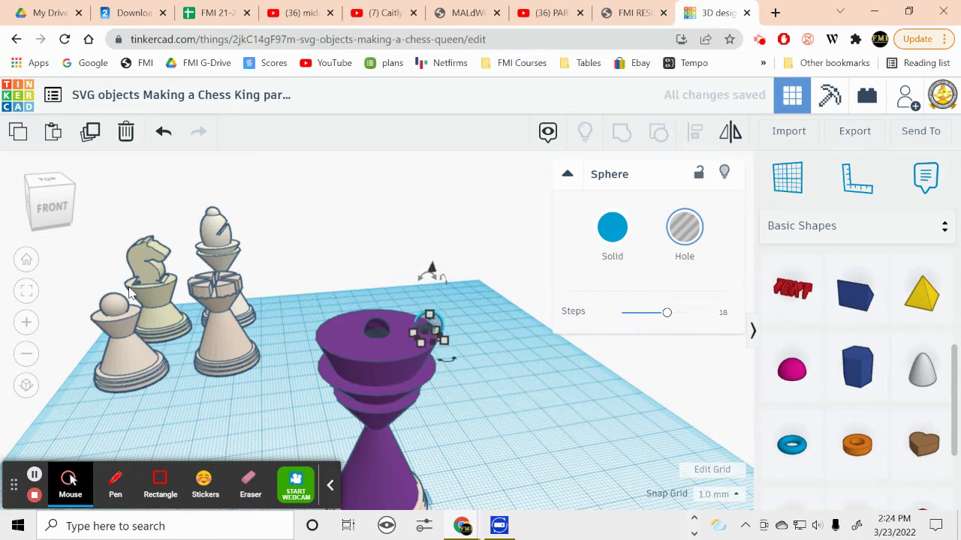
click(468, 381)
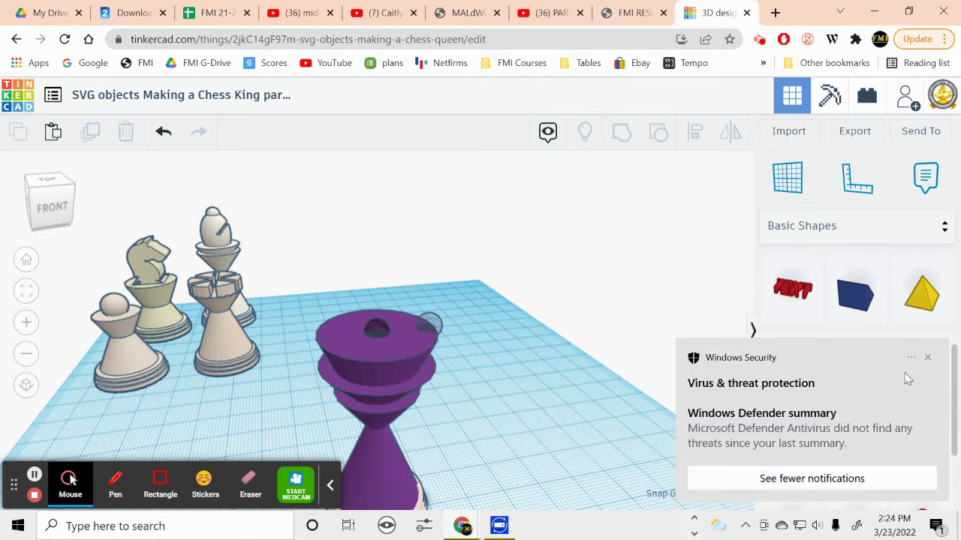
Duplicate the centre hole sphere again and nudge that copy onto the left rim
click(927, 358)
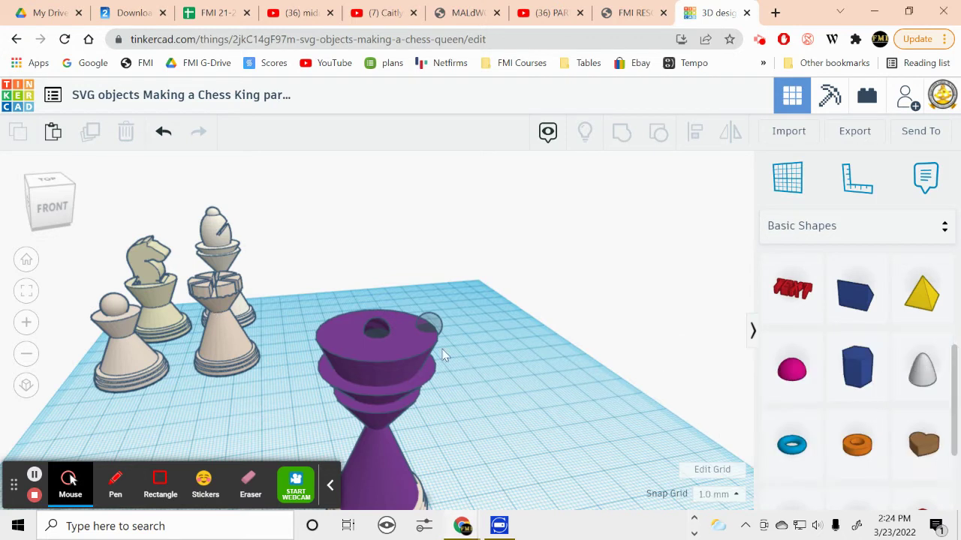
click(377, 332)
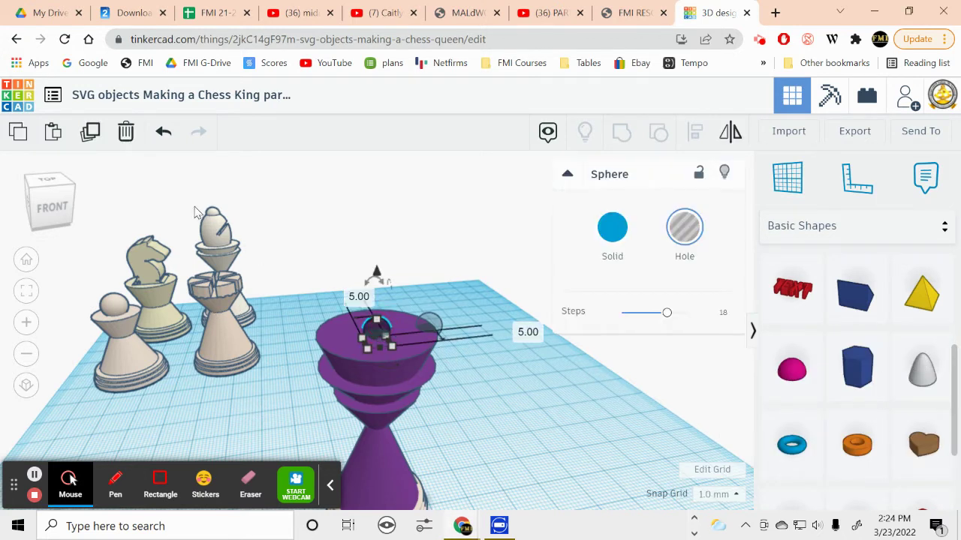
click(90, 134)
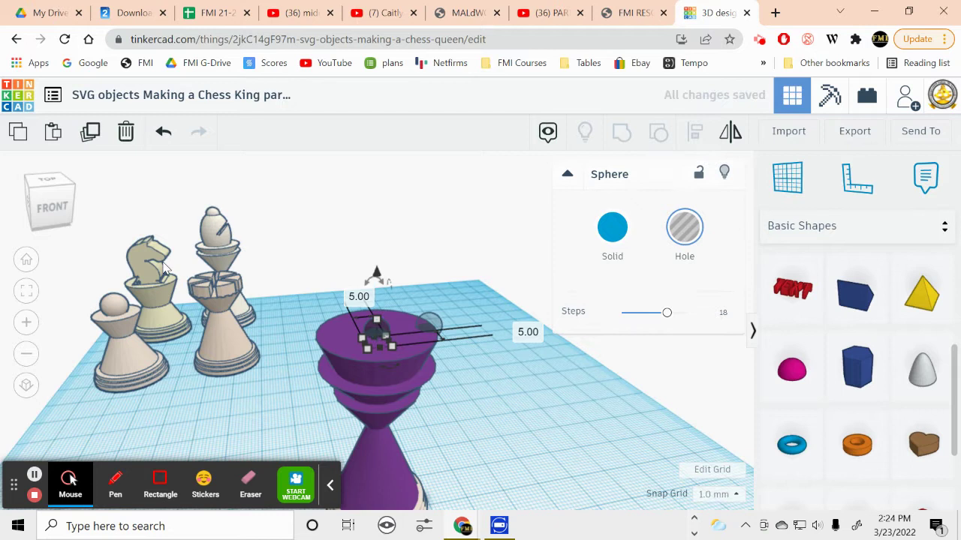
key(Left)
key(Left)
key(Left)
key(Left)
key(Left)
key(Left)
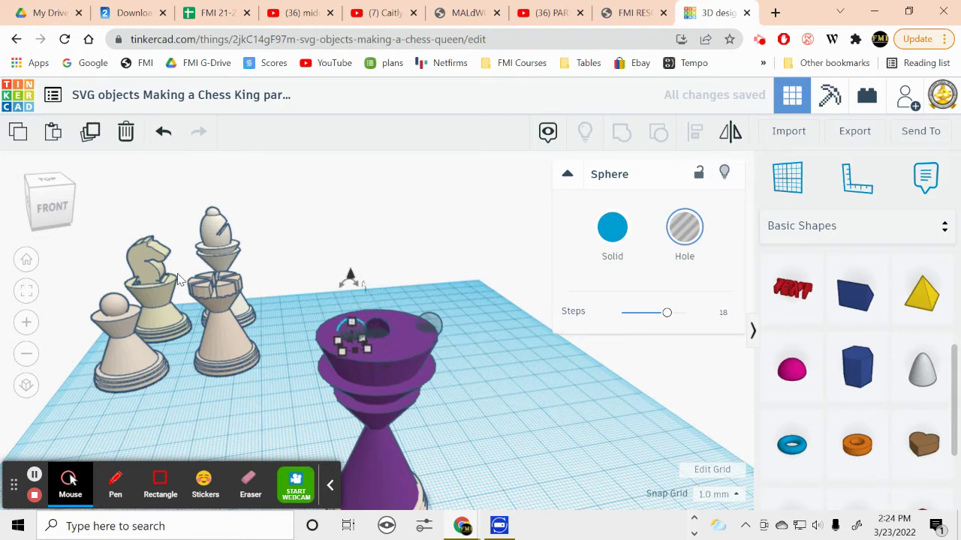
key(Left)
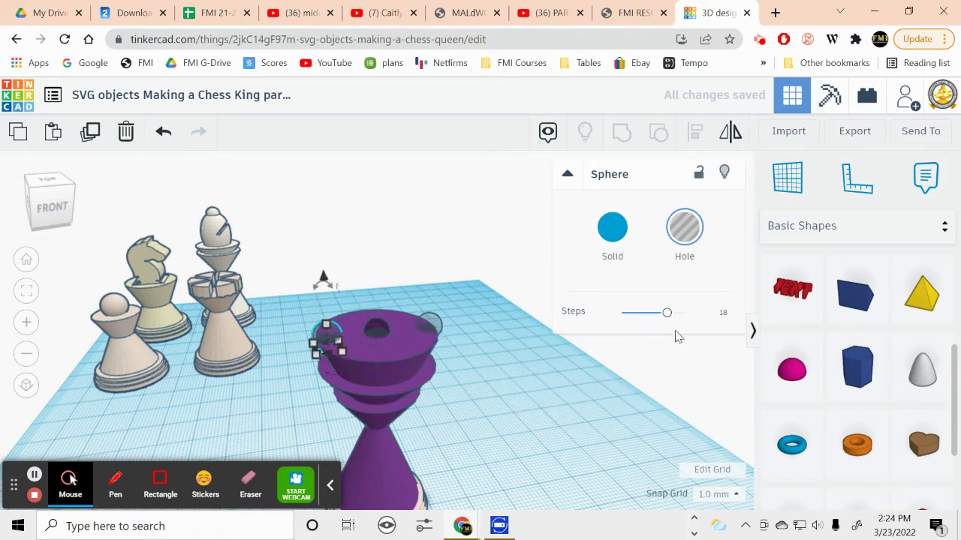
click(497, 356)
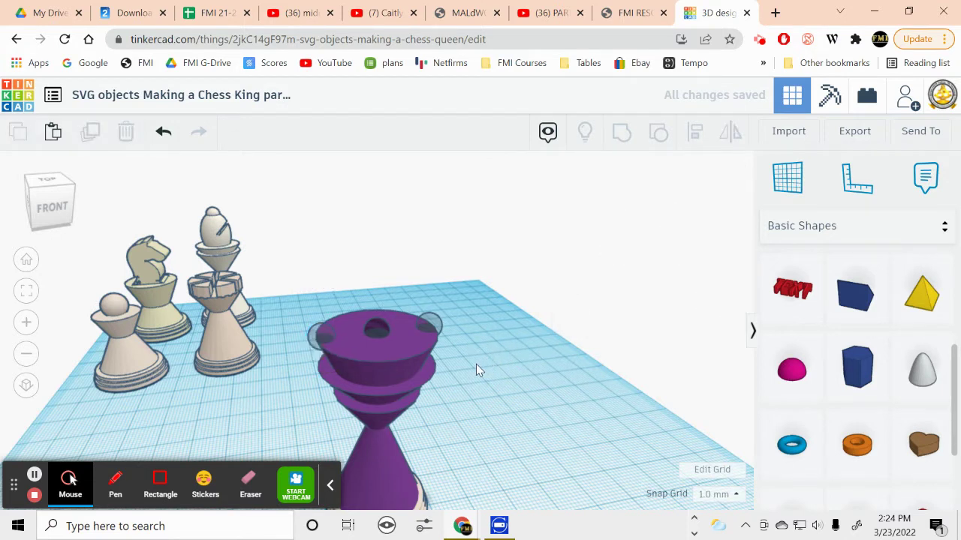
Duplicate the three rim hole spheres rotated 60°, then repeat the copy to continue the ring
click(435, 327)
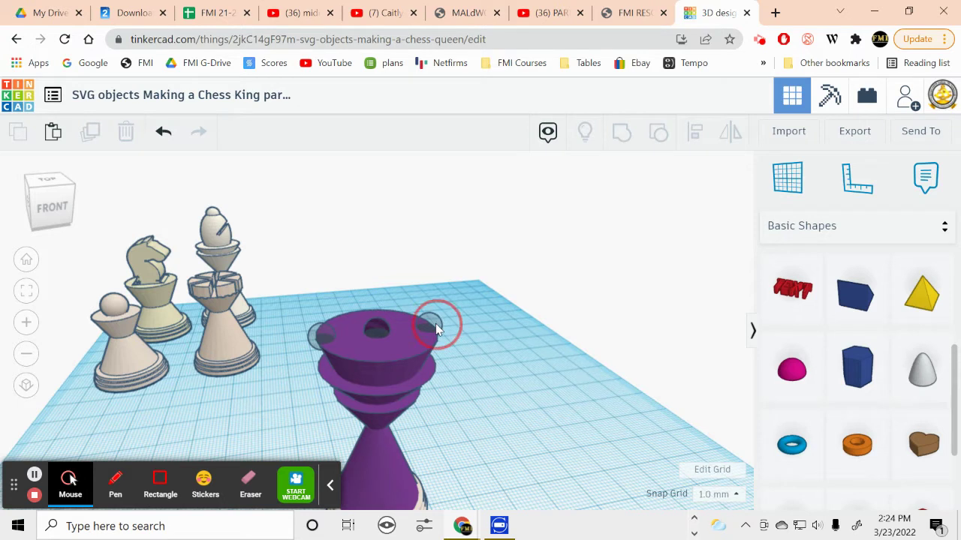
shift+click(376, 329)
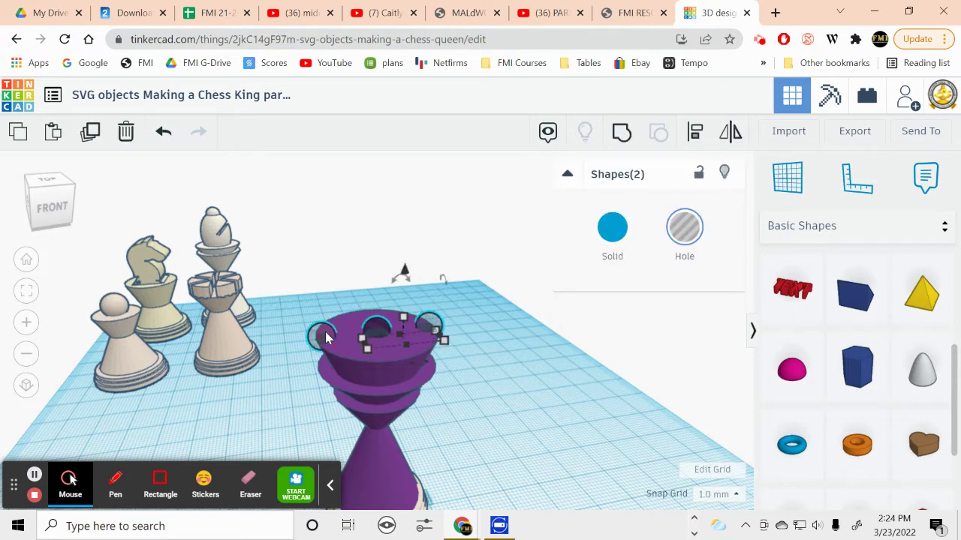
shift+click(325, 333)
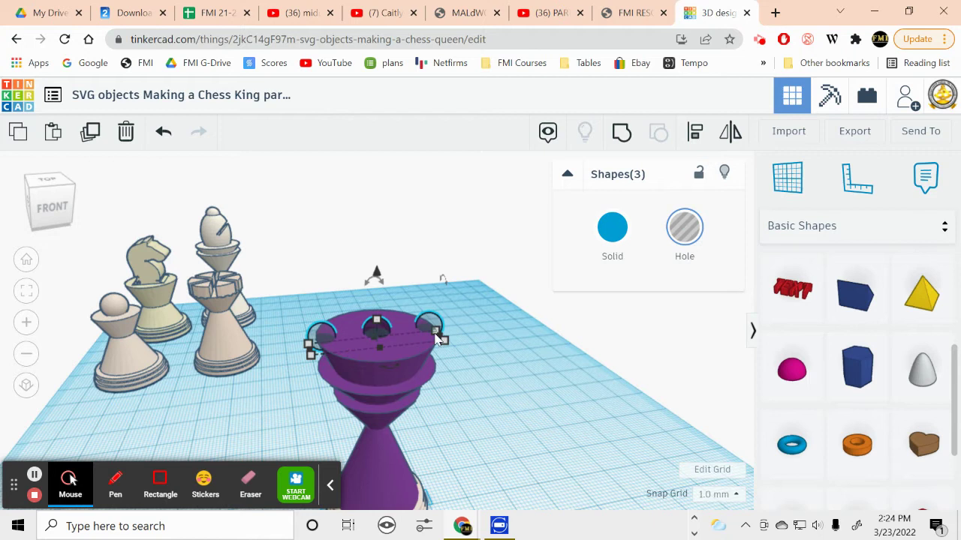
click(90, 135)
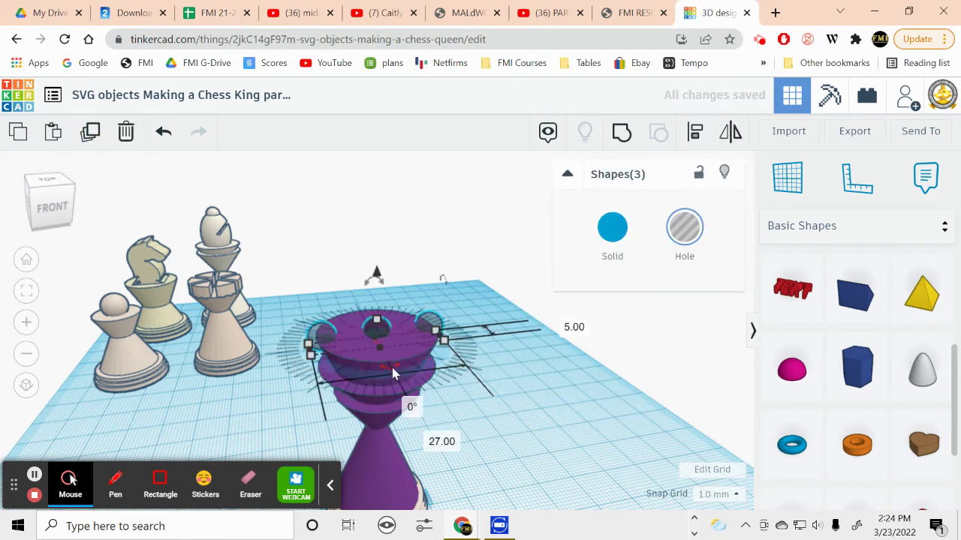
click(412, 406)
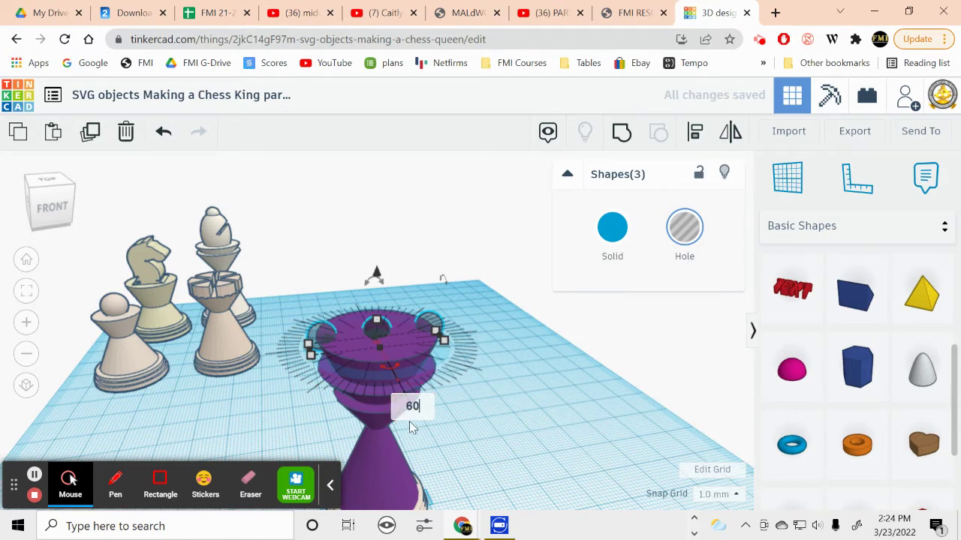
text(60)
key(Return)
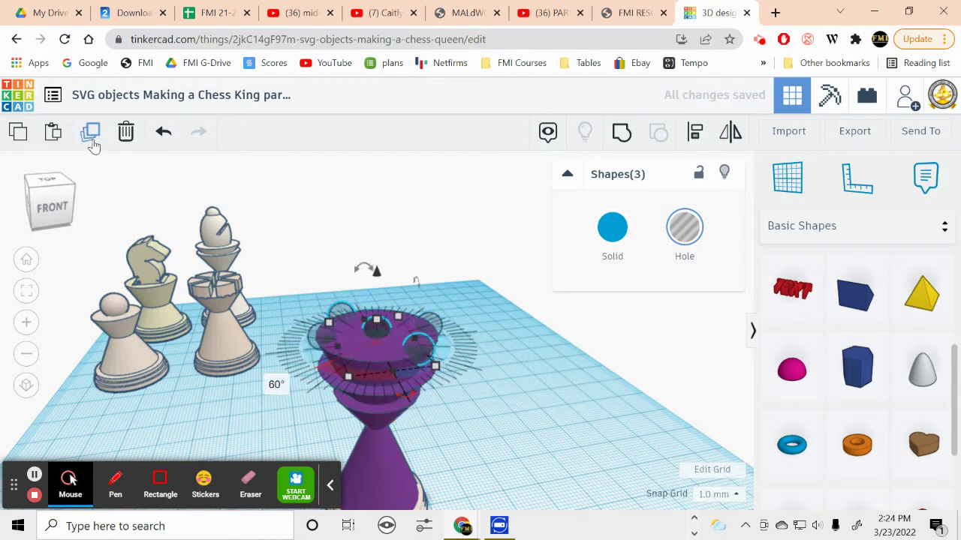
click(90, 131)
scroll(438, 370, down, 5)
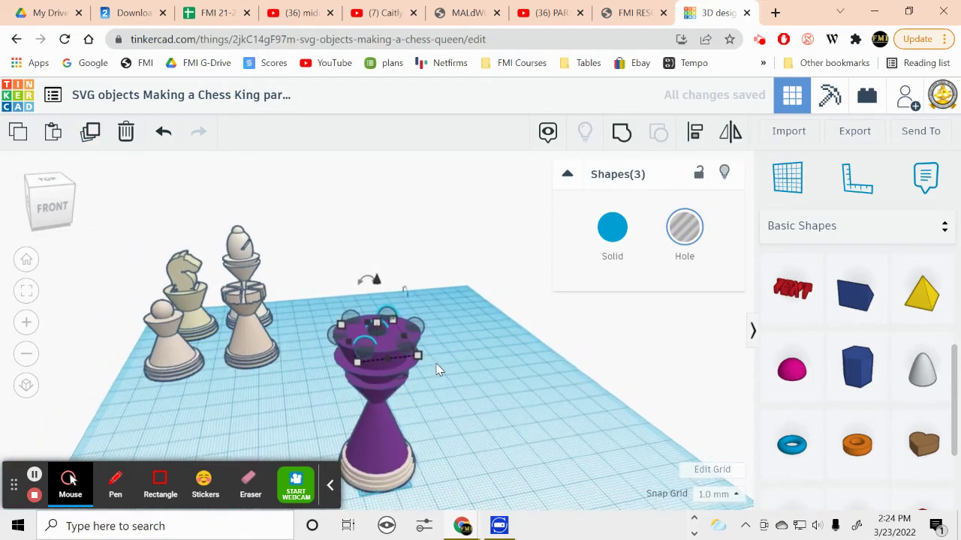
Select the purple piece with all its hole spheres and group them into one notched crown
click(453, 388)
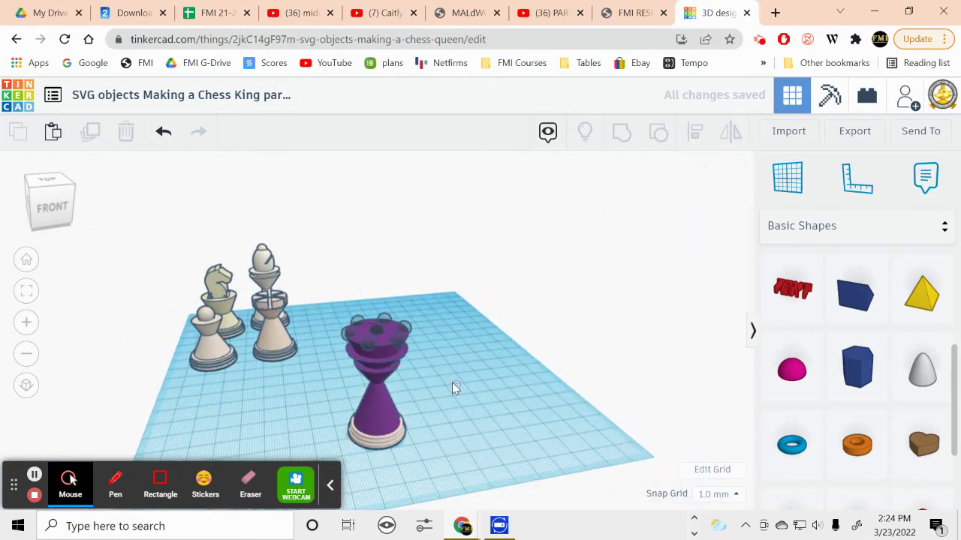
drag(317, 279, 442, 463)
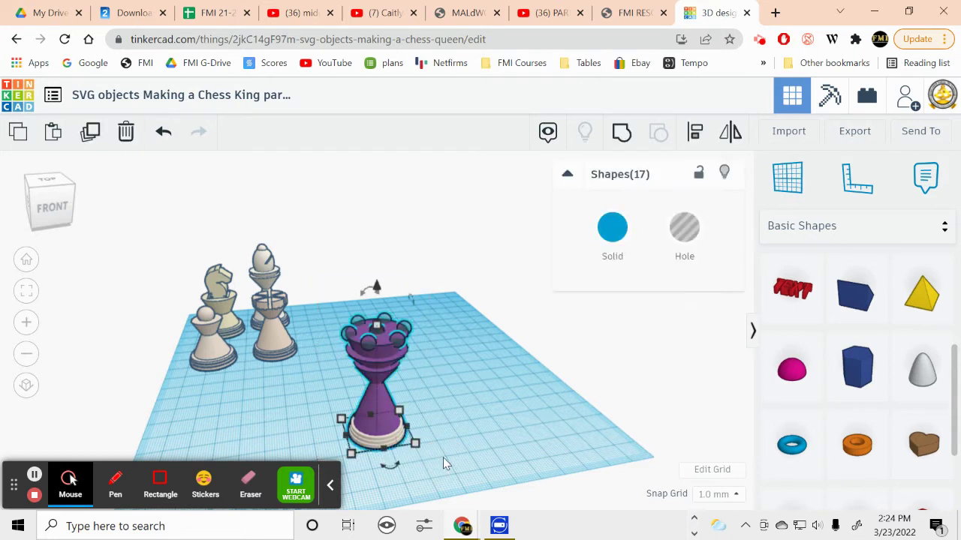
click(621, 135)
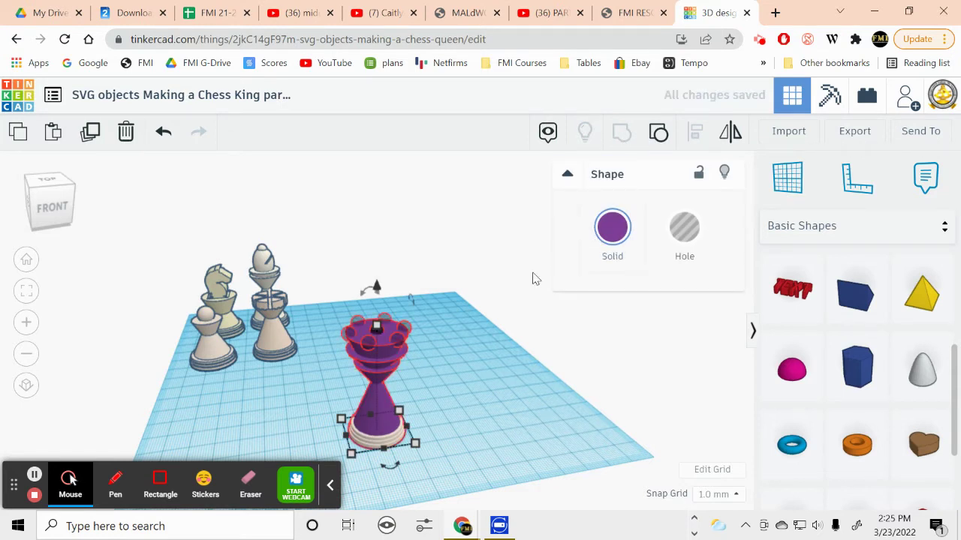
click(447, 377)
scroll(439, 385, up, 2)
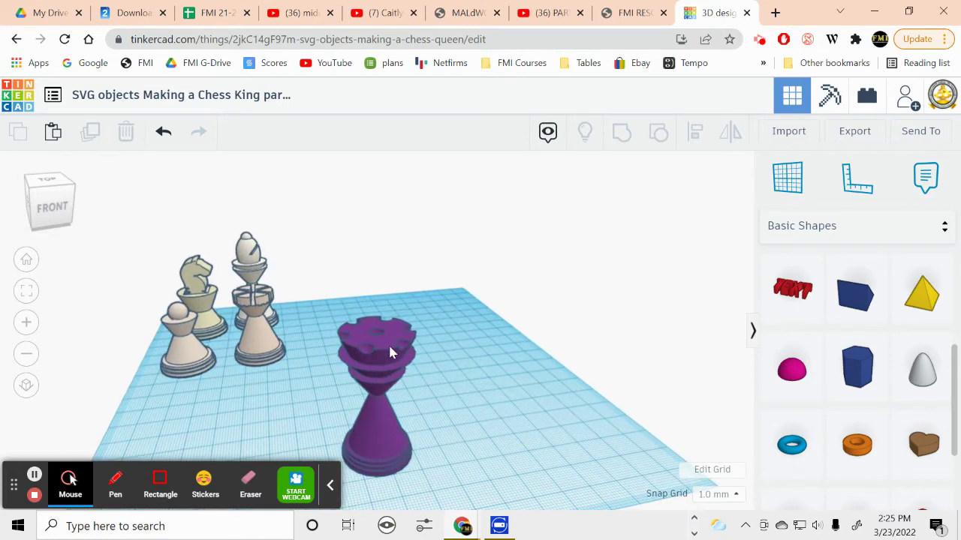
Reposition the purple piece and add a half sphere raised above the workplane
drag(387, 350, 313, 353)
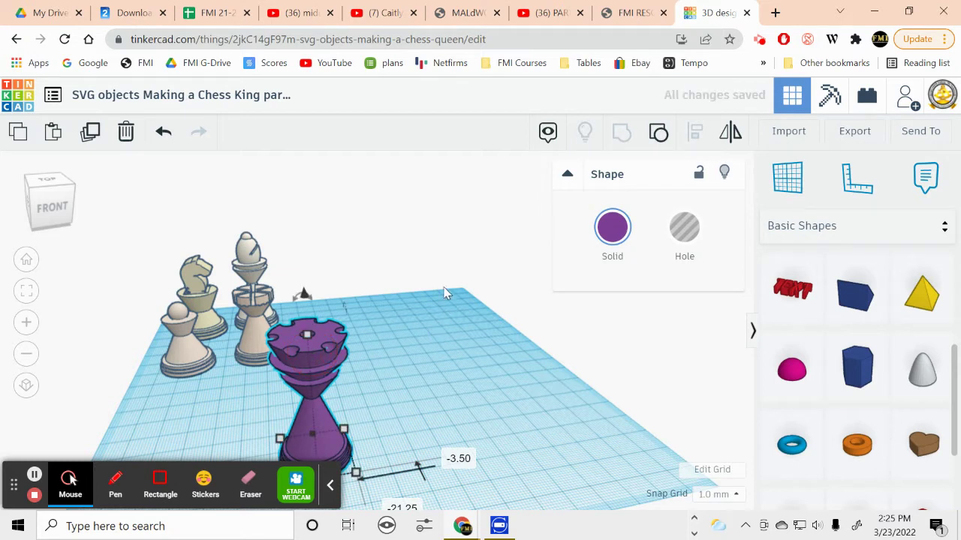
drag(315, 362, 349, 351)
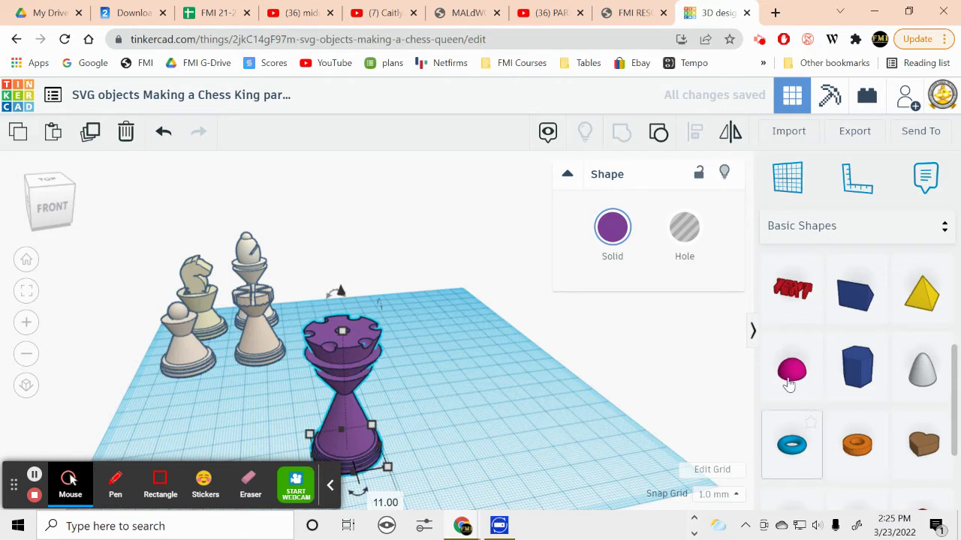
drag(788, 379, 423, 444)
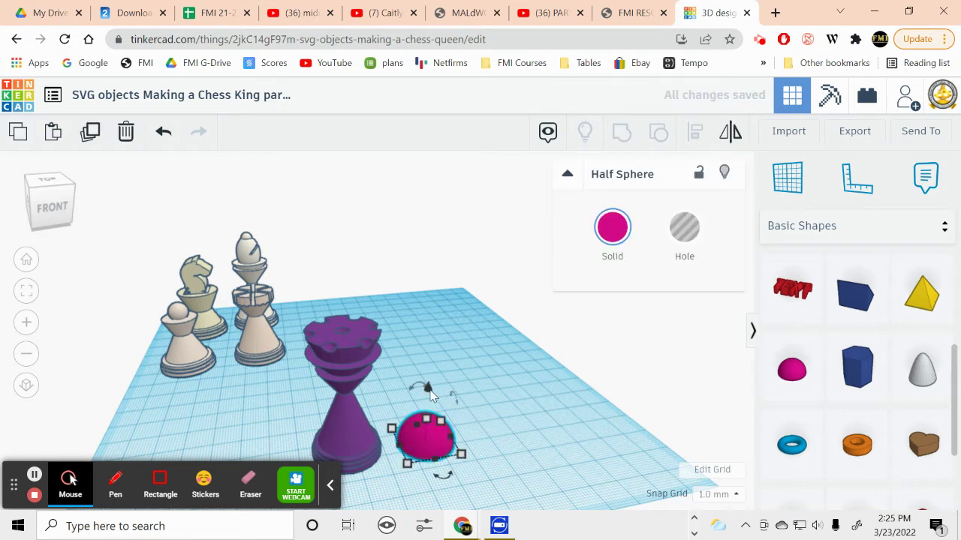
drag(430, 396, 428, 272)
scroll(411, 445, down, 2)
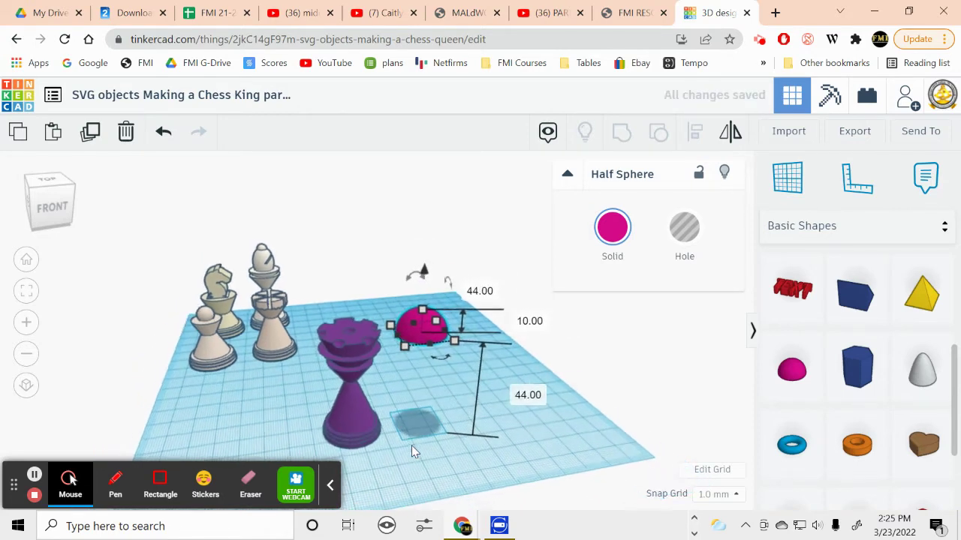
click(420, 449)
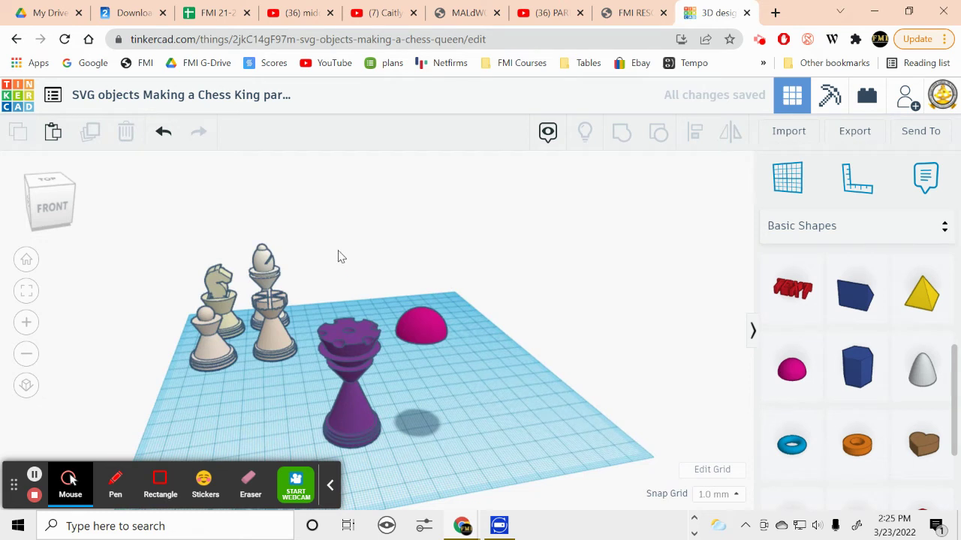
Align the half-sphere dome centred over the purple body on both horizontal axes
drag(336, 254, 467, 453)
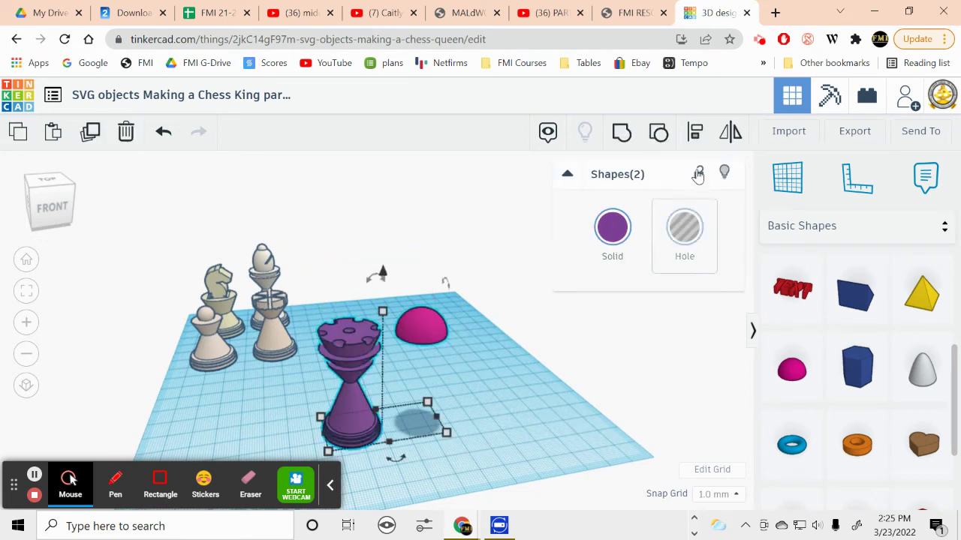
click(695, 131)
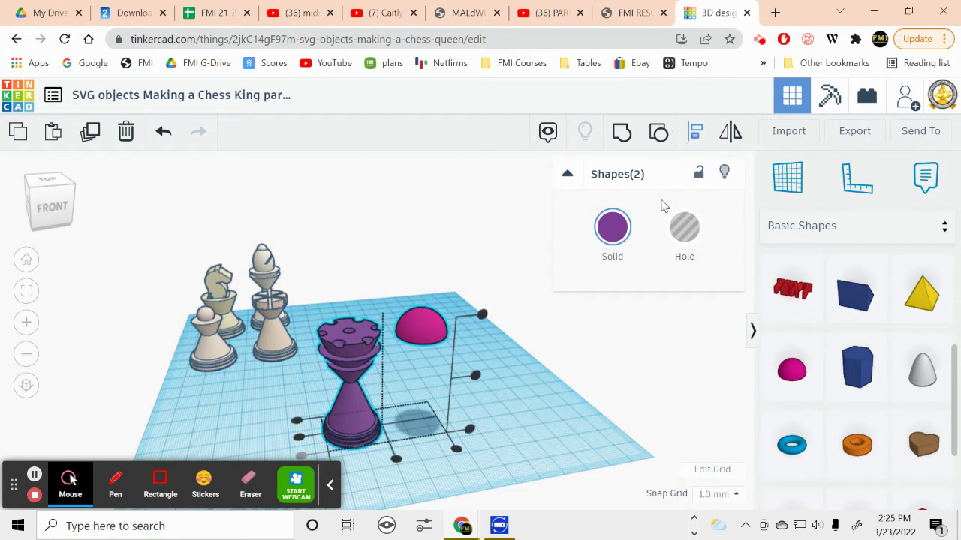
click(396, 457)
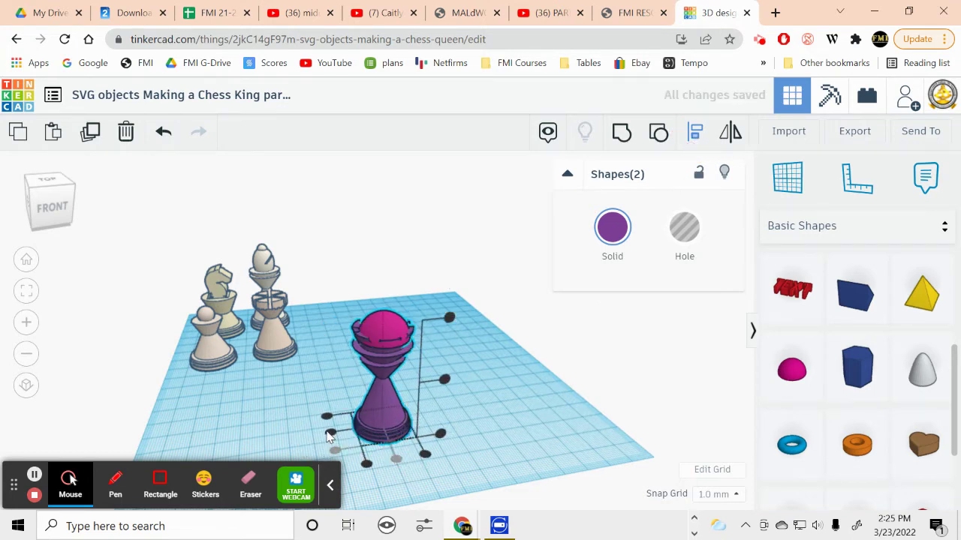
click(330, 436)
click(494, 398)
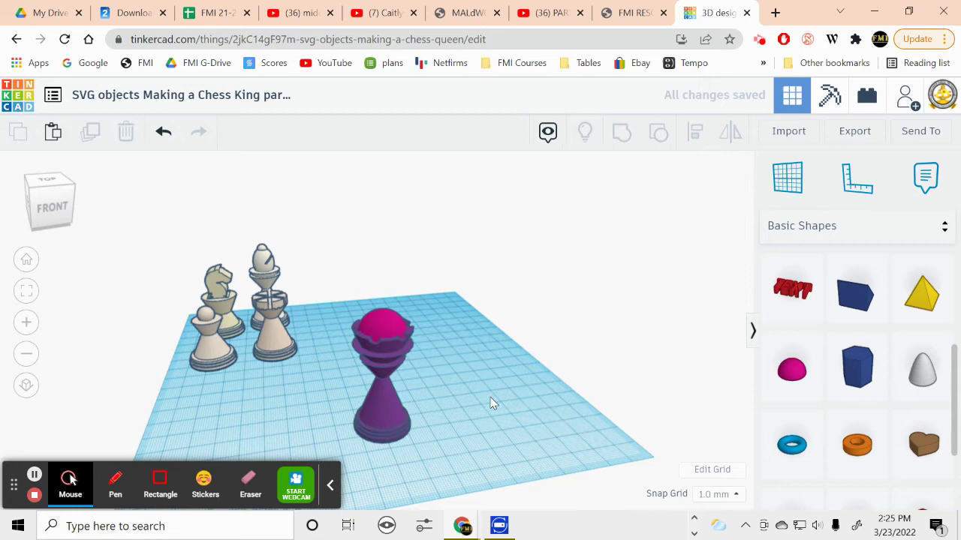
right_drag(489, 414, 443, 420)
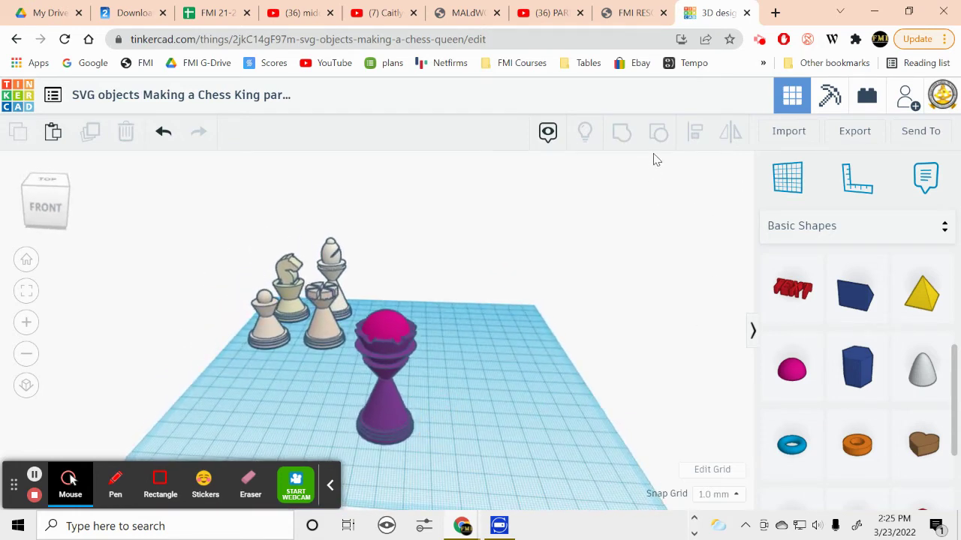
Search Google for 'cross silhouette' and show the image results
click(775, 13)
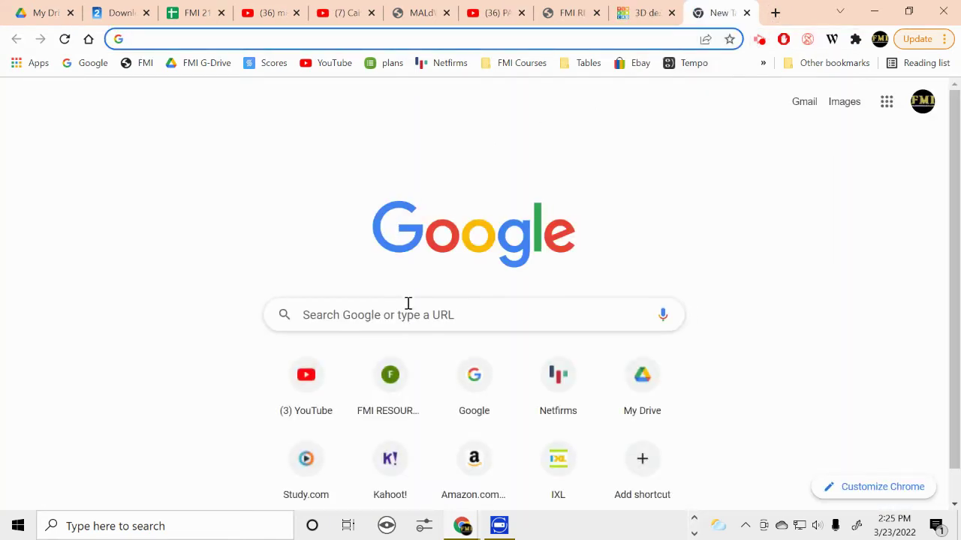
click(409, 315)
text(co)
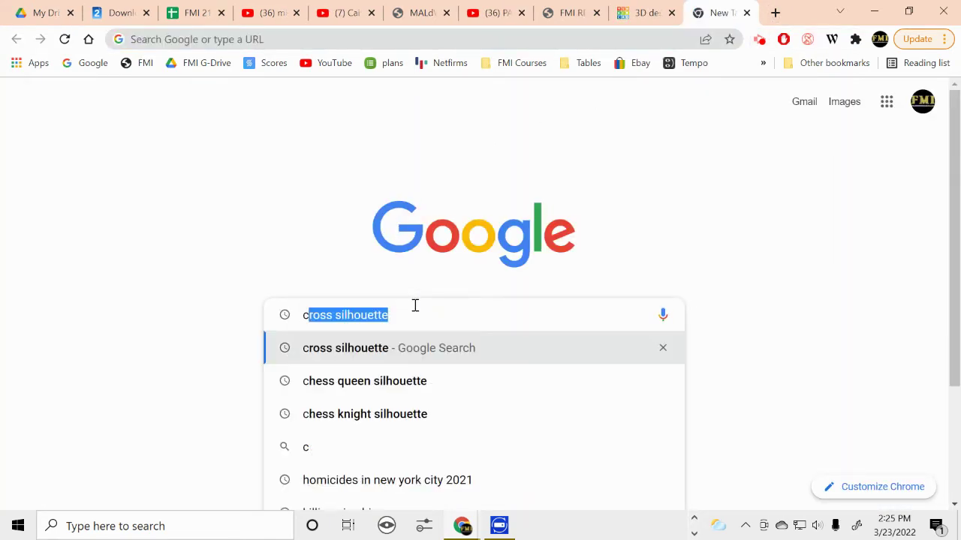
key(BackSpace)
key(BackSpace)
text(ro)
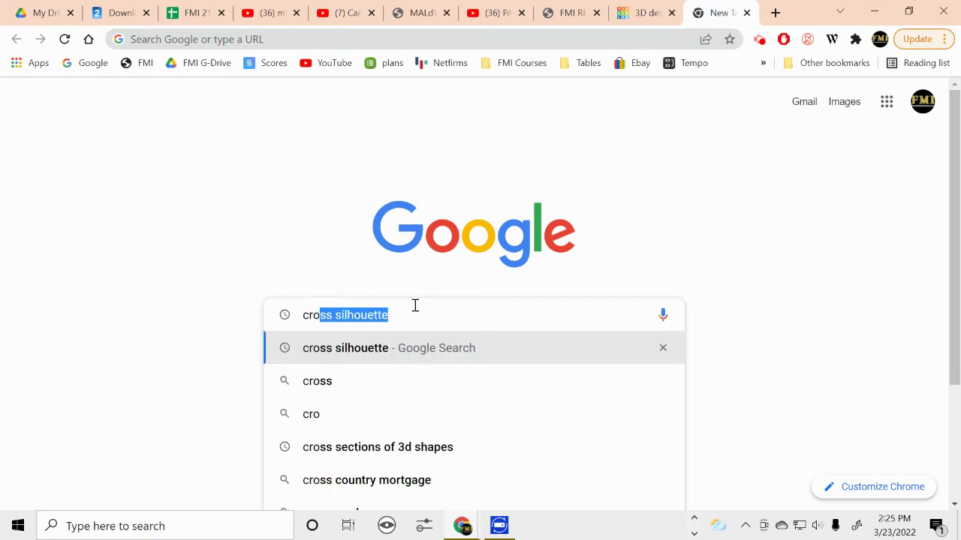
key(Return)
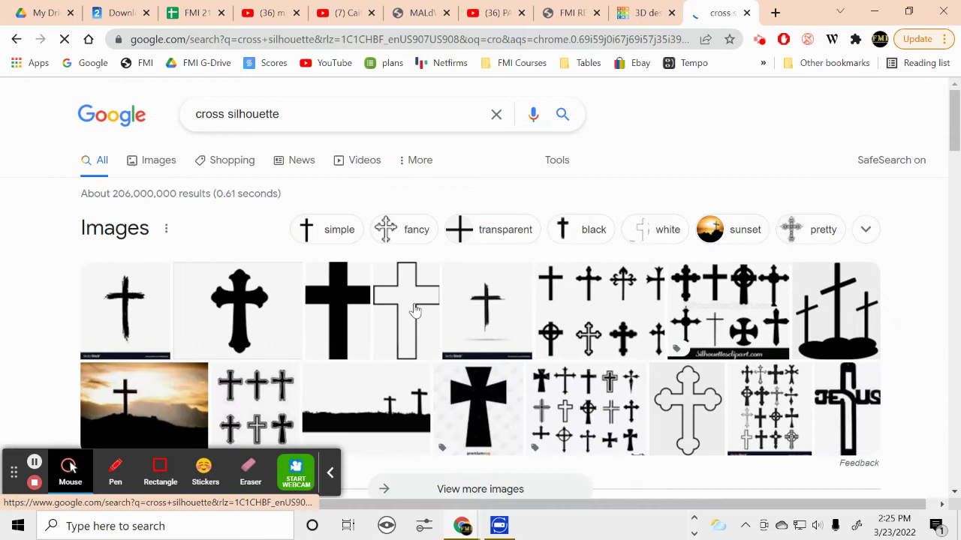
click(160, 162)
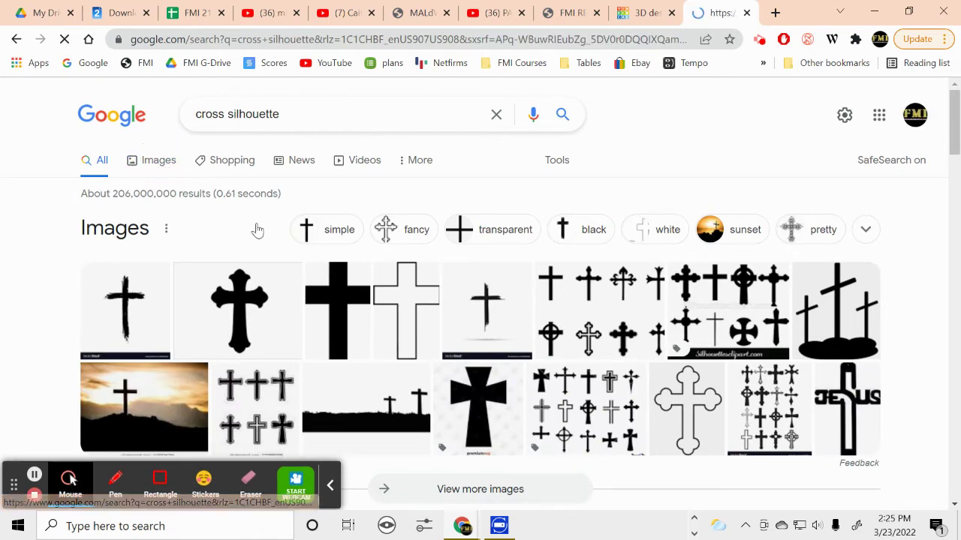
scroll(525, 312, down, 4)
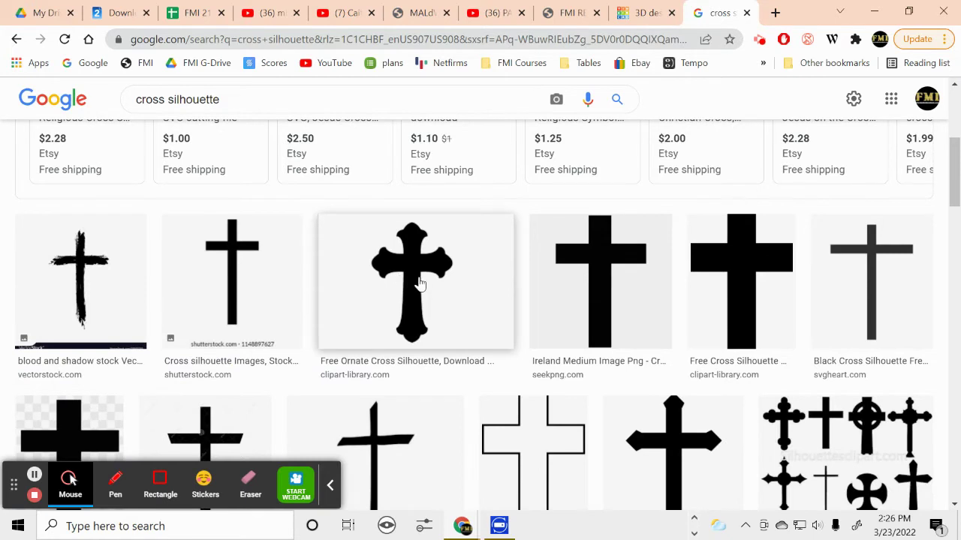
Save the ornate cross image as cross.png in Chess Pieces, replacing the older file
right_click(410, 279)
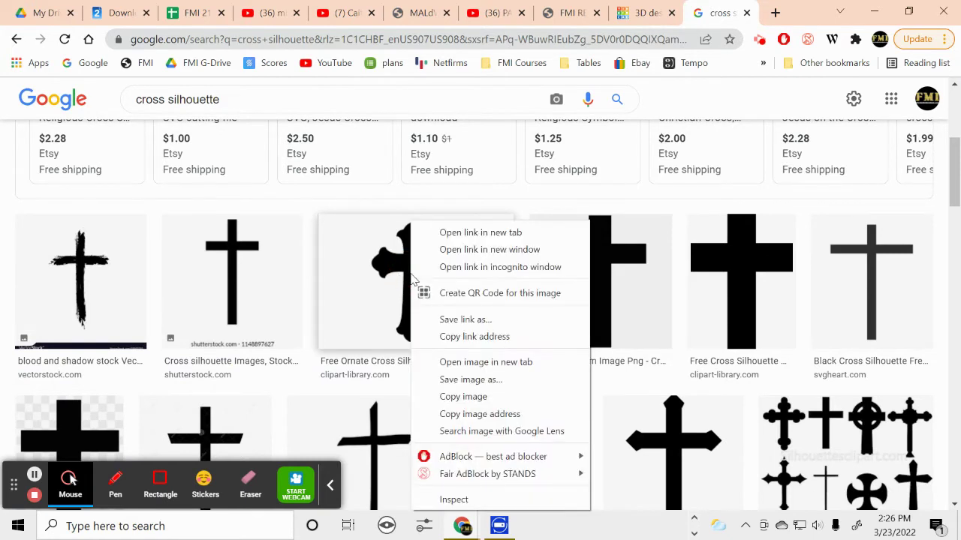
click(483, 365)
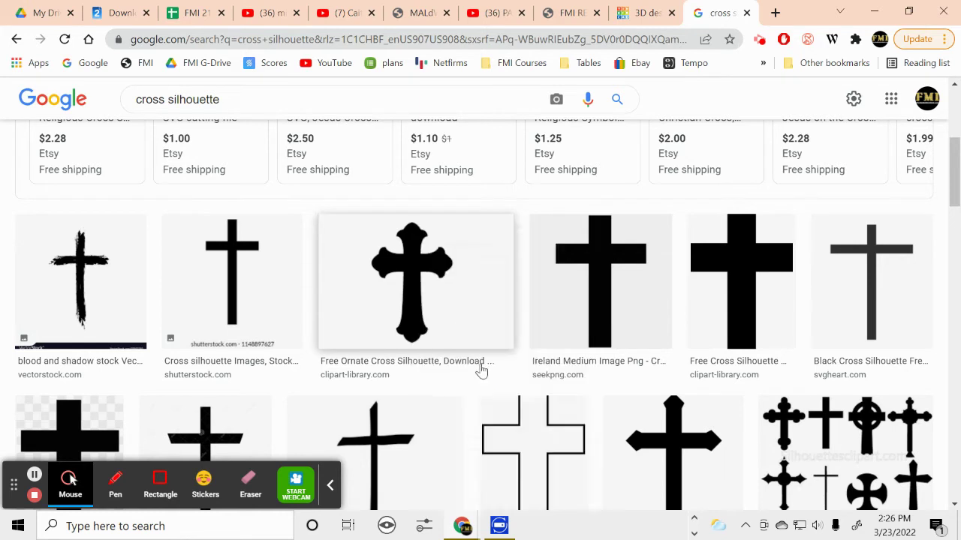
click(722, 13)
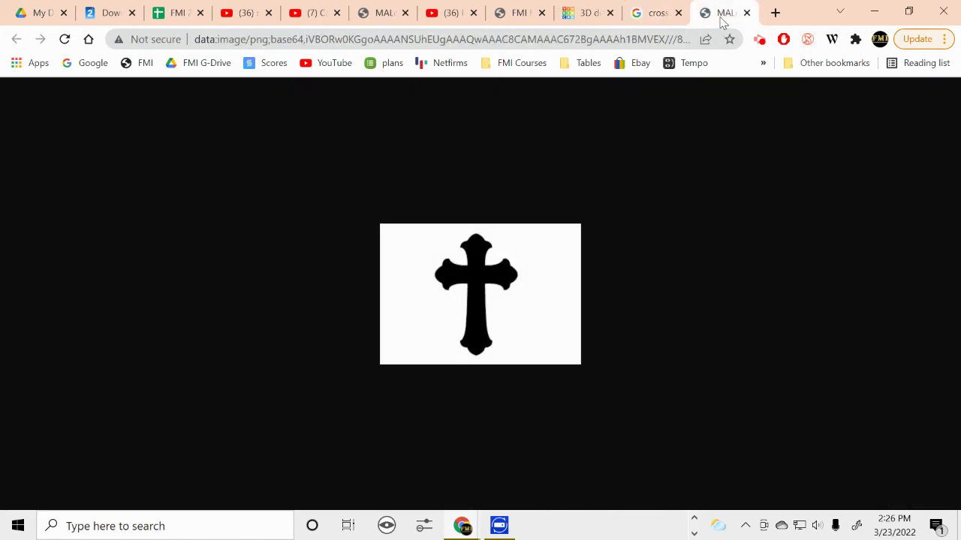
right_click(480, 289)
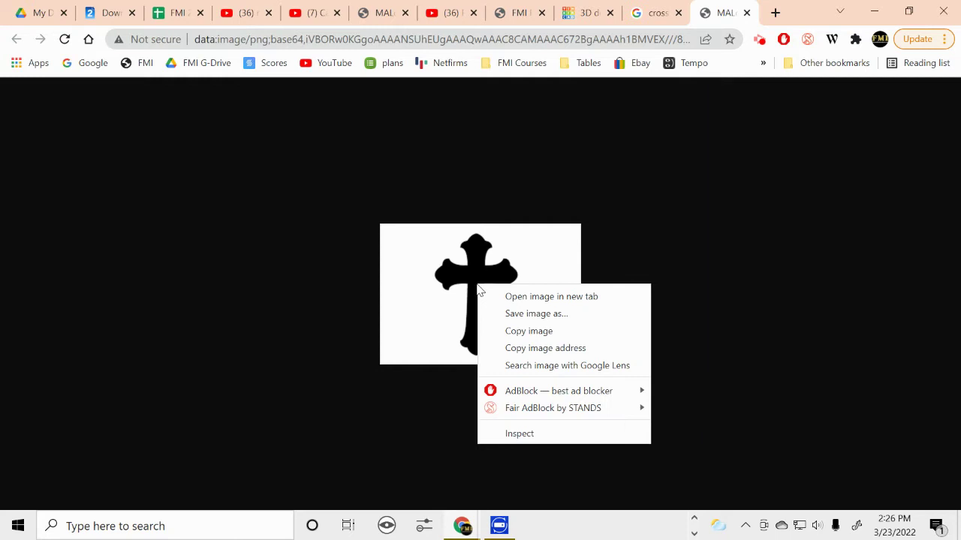
click(535, 314)
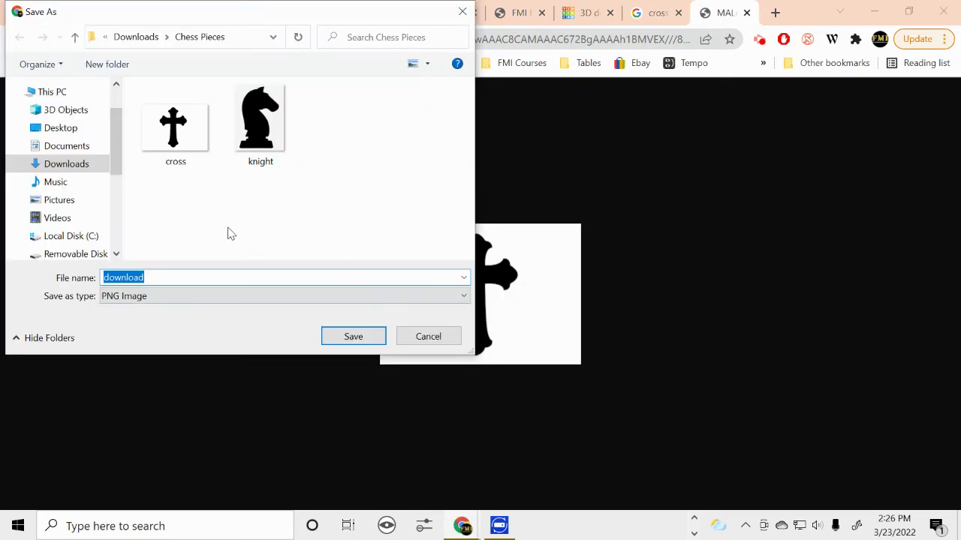
click(176, 136)
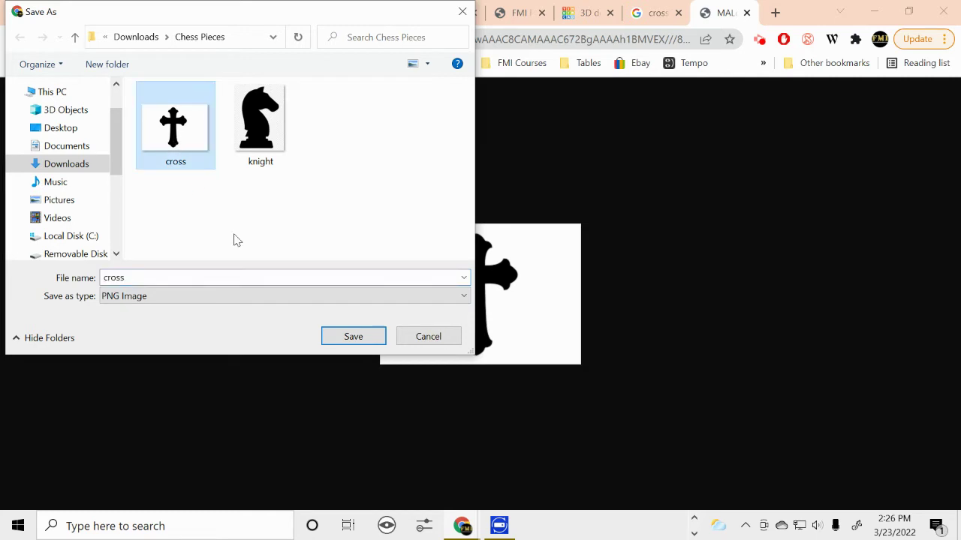
click(356, 339)
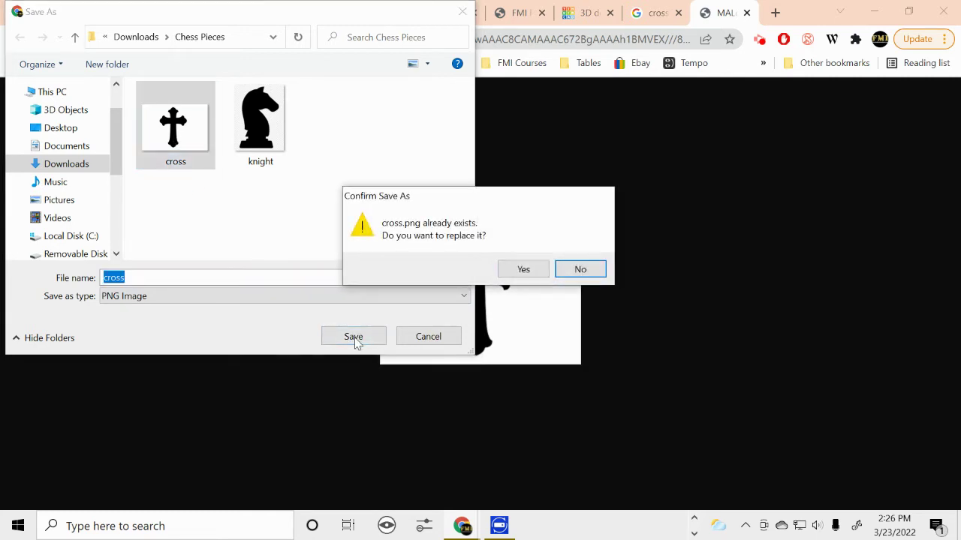
click(523, 270)
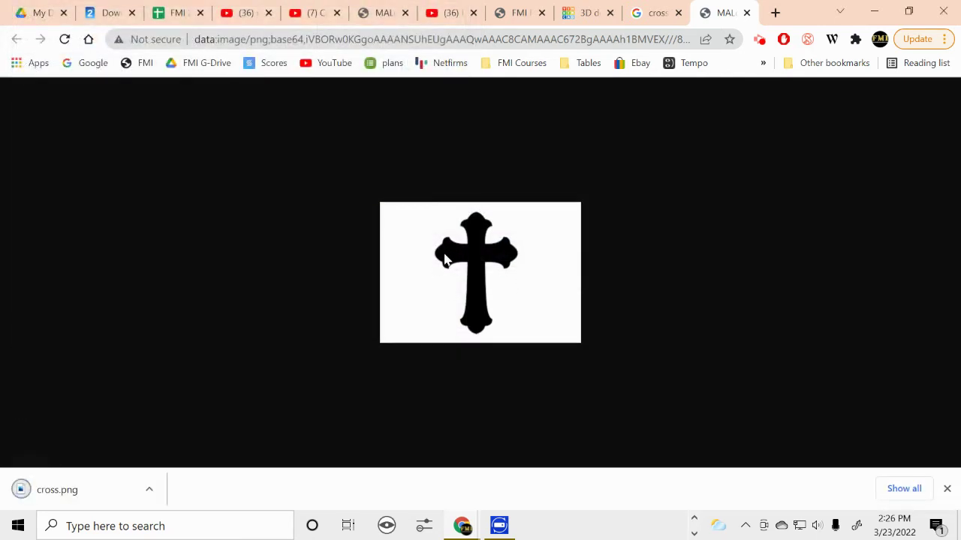
click(747, 13)
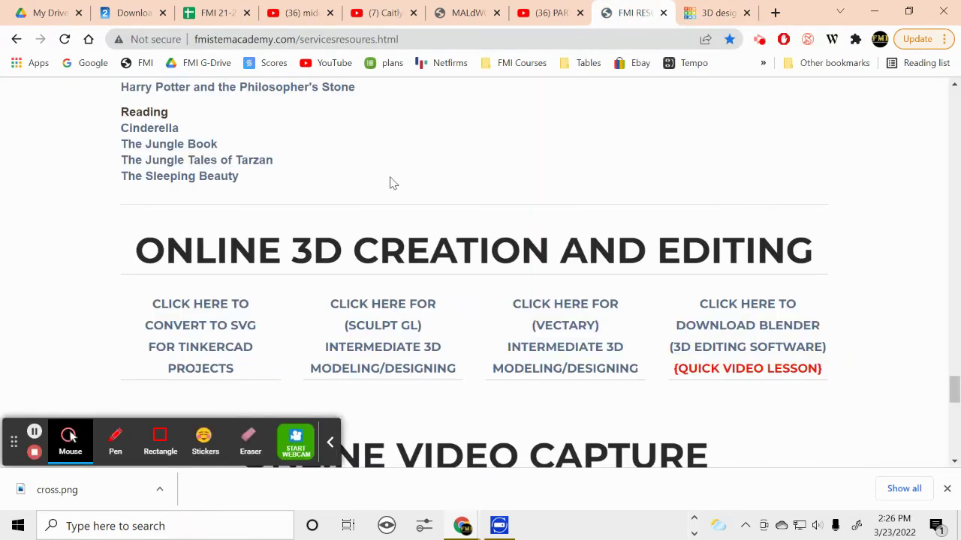
Convert cross.png with IMG2GO's SVG converter and save it as cross.svg, replacing the old file
scroll(473, 184, up, 1)
scroll(470, 176, down, 1)
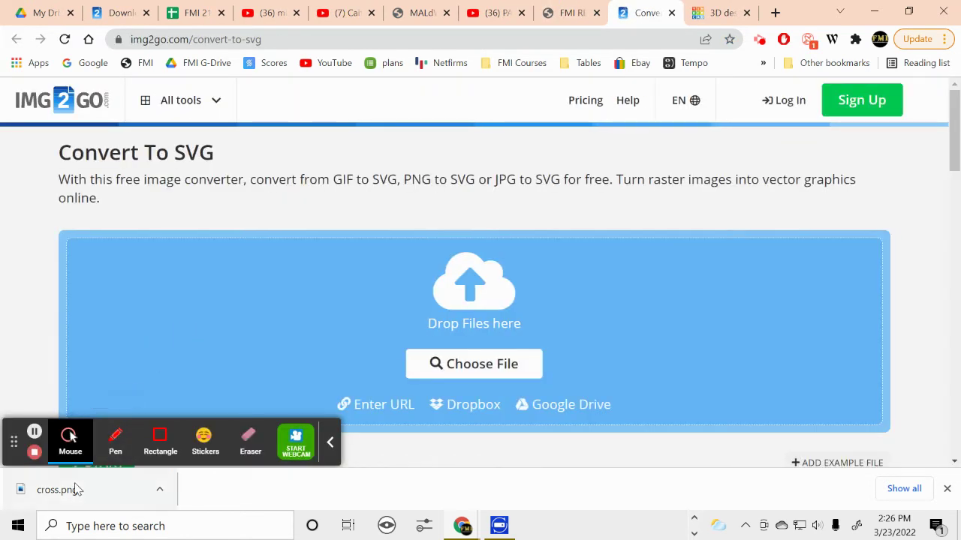
drag(75, 489, 465, 308)
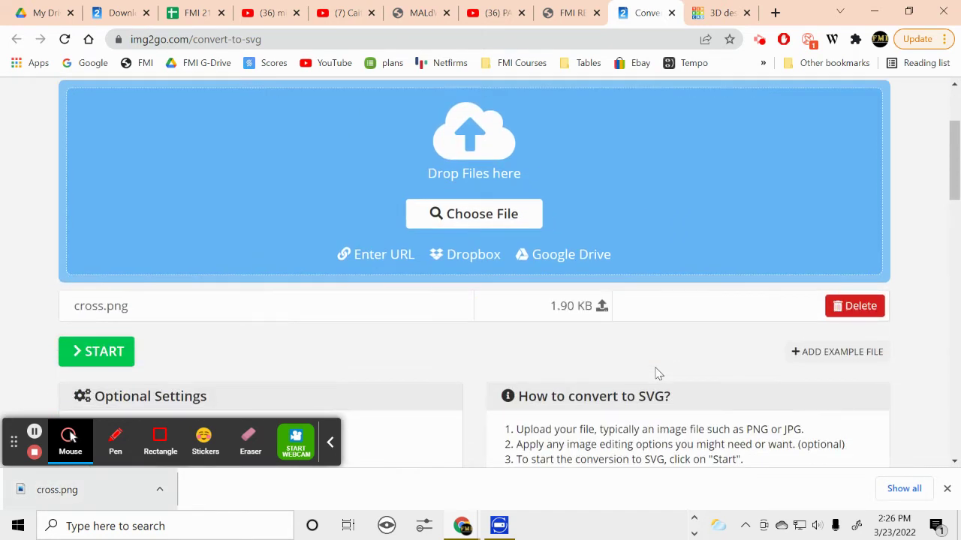
click(104, 353)
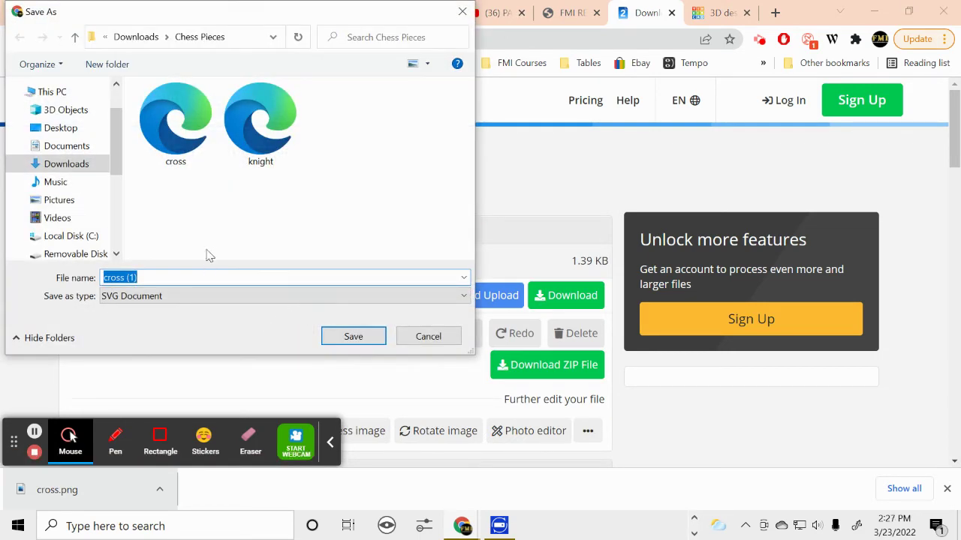
click(178, 140)
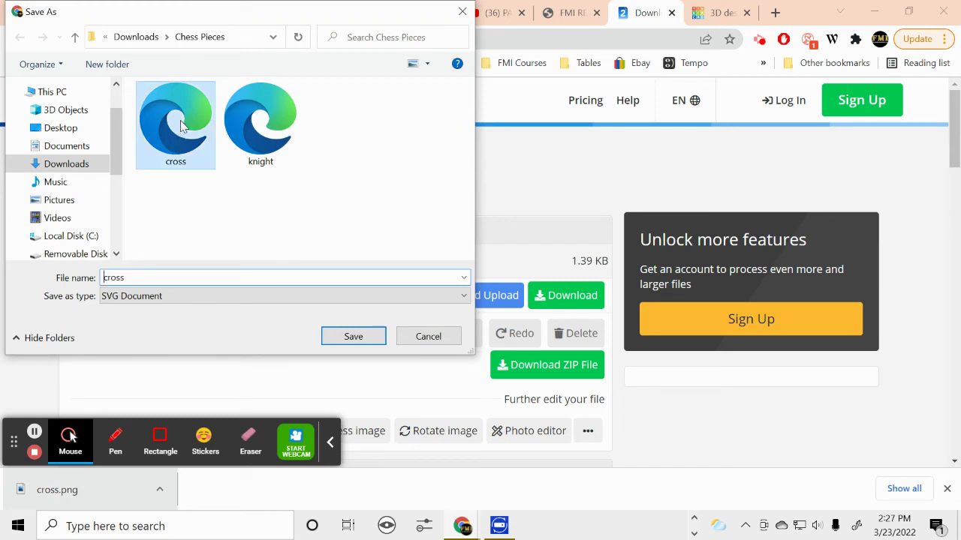
click(373, 338)
click(523, 270)
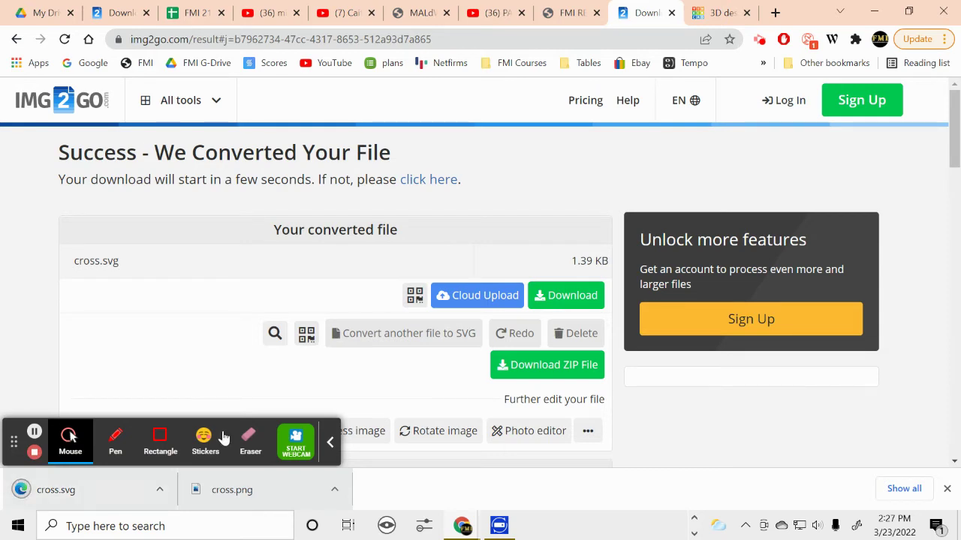
Import cross.svg into the chess design and move the pink cross beside the purple piece
click(719, 17)
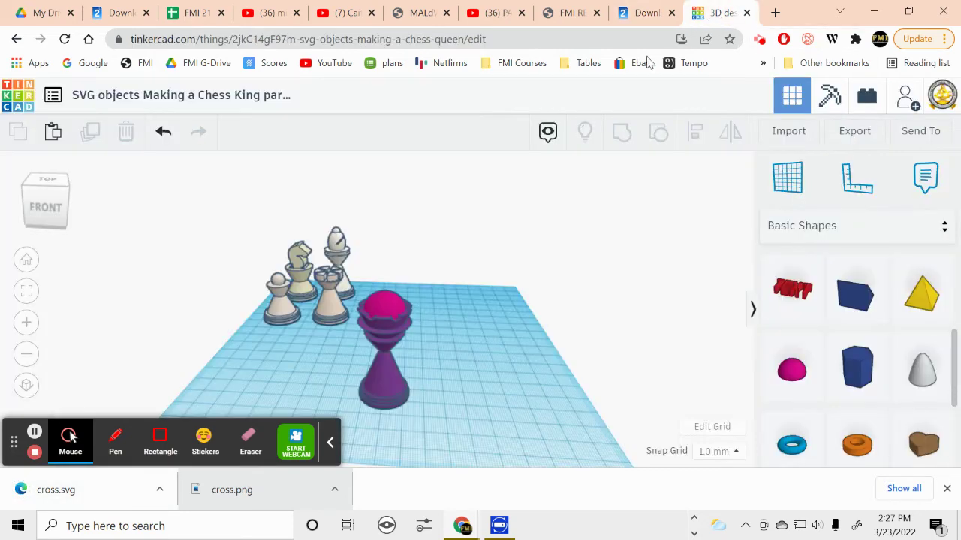
click(790, 132)
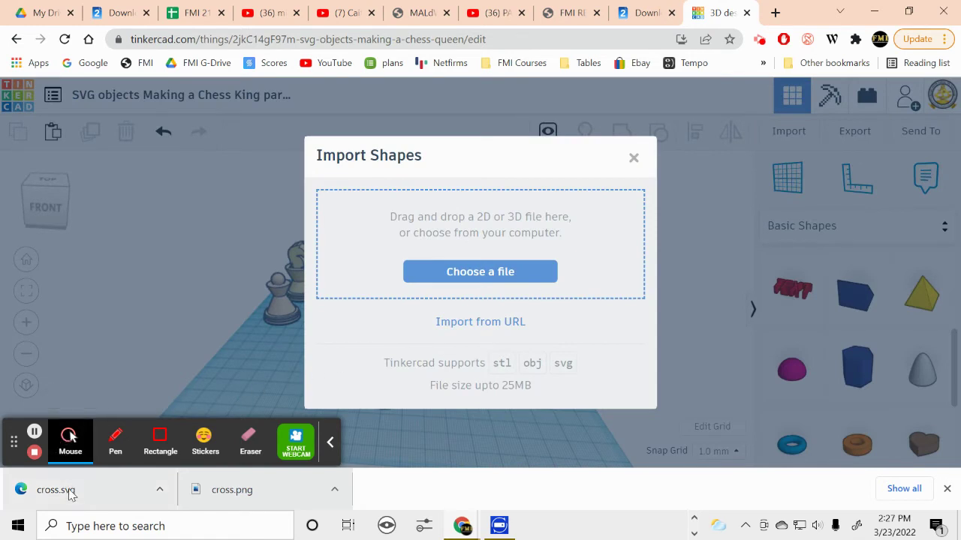
drag(81, 501, 491, 242)
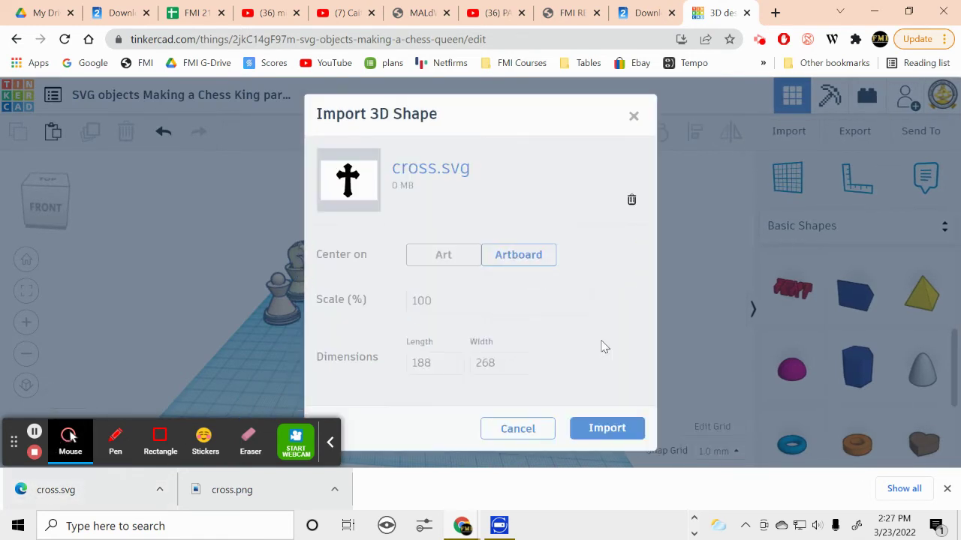
click(448, 300)
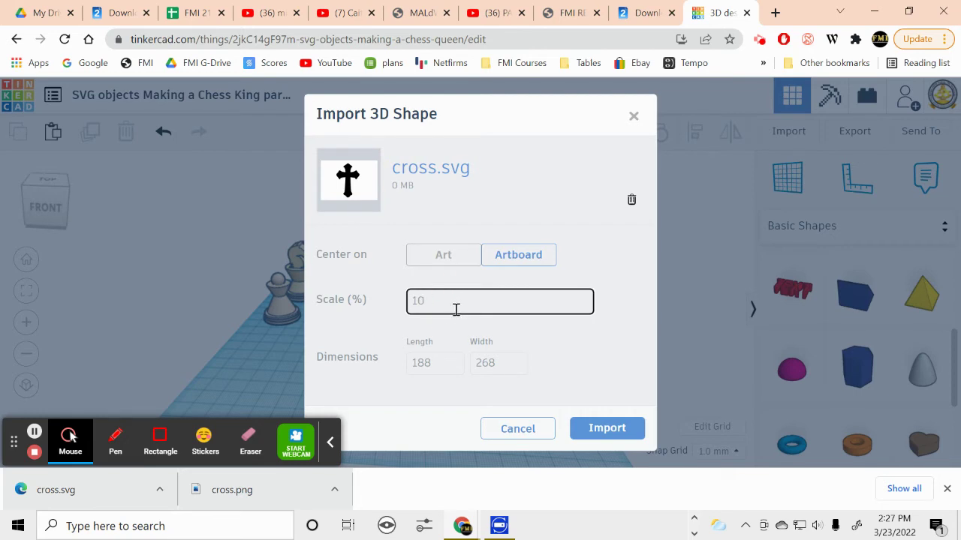
click(618, 433)
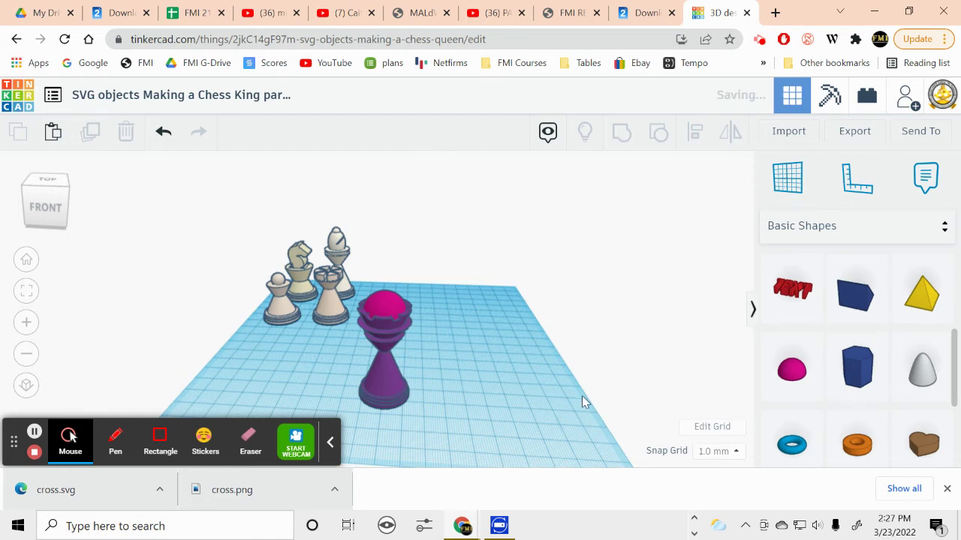
right_drag(582, 395, 447, 375)
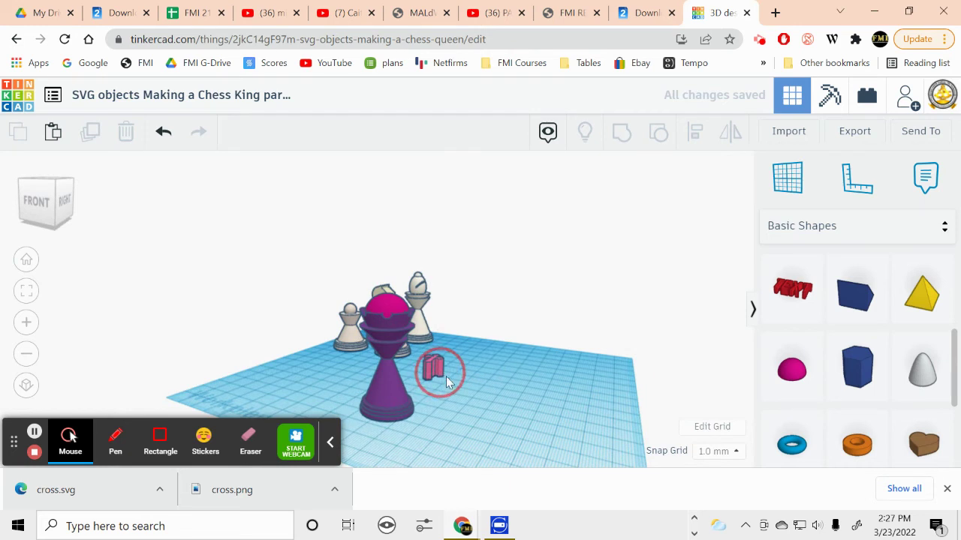
drag(437, 371, 515, 424)
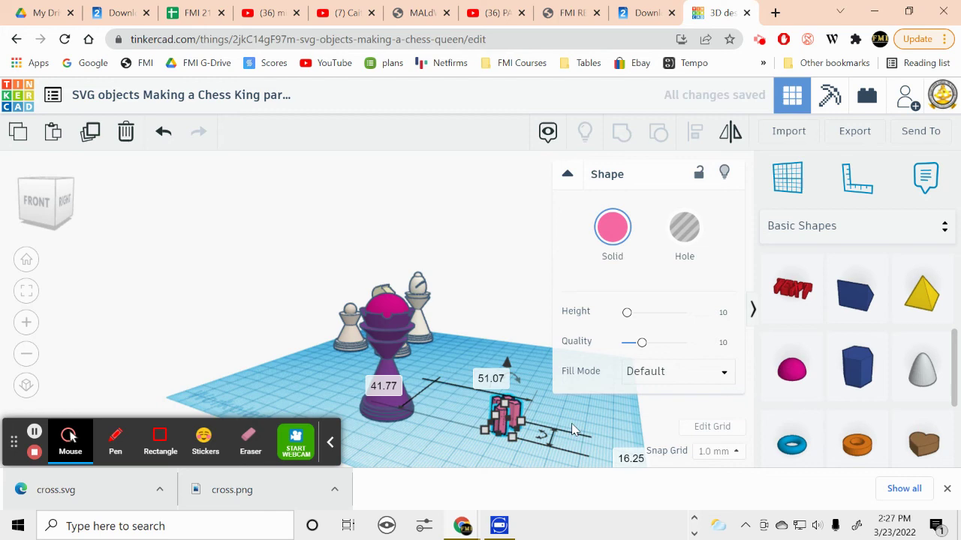
Zoom to the imported cross and set its height to 4.00
key(f)
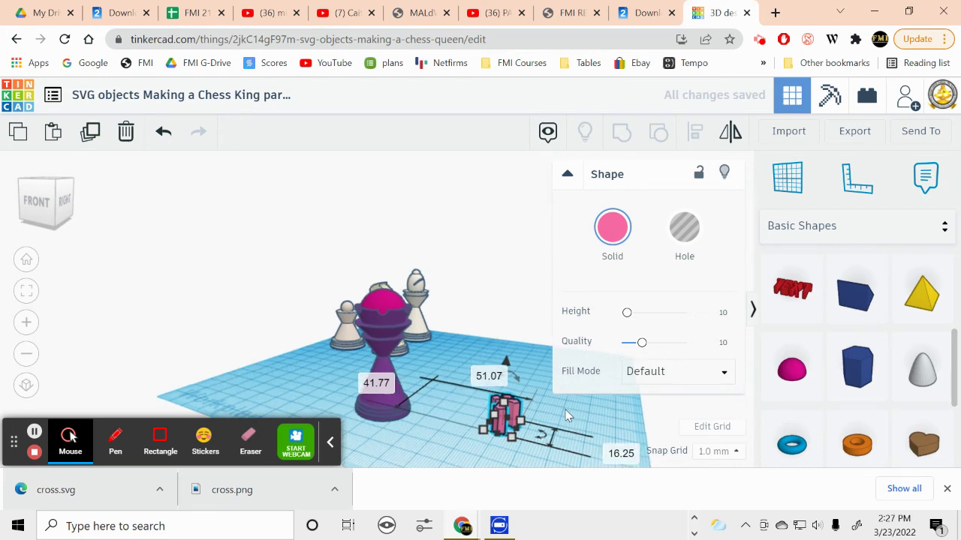
right_drag(545, 406, 453, 358)
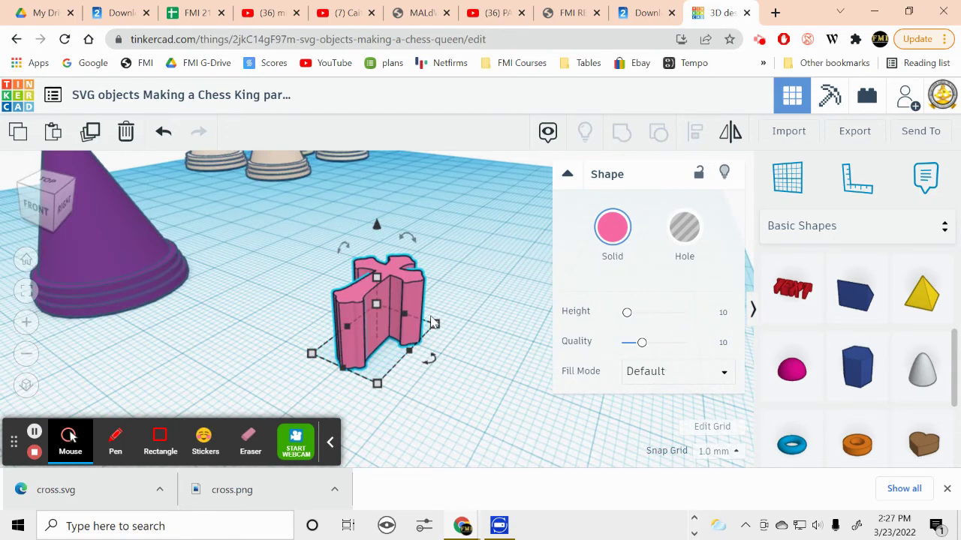
mouse_move(382, 279)
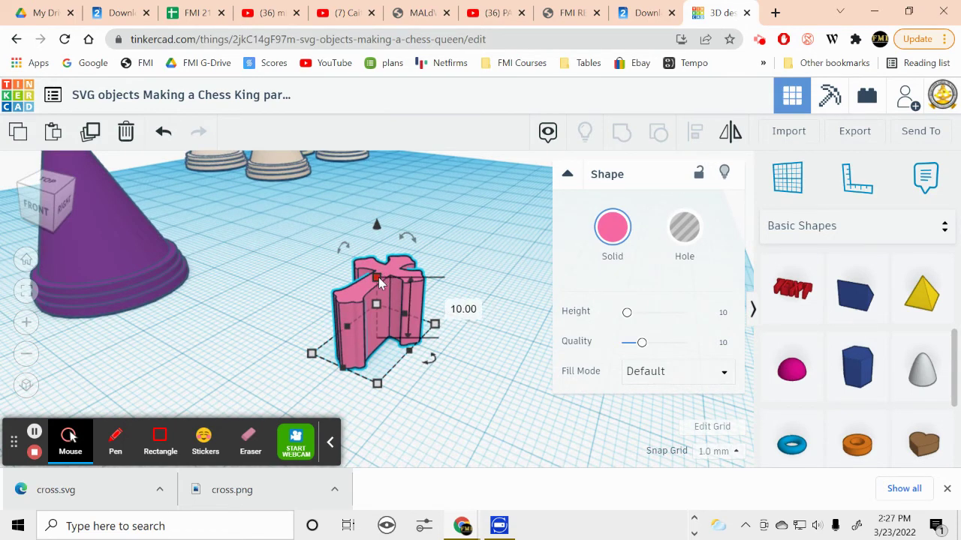
click(458, 314)
text(4)
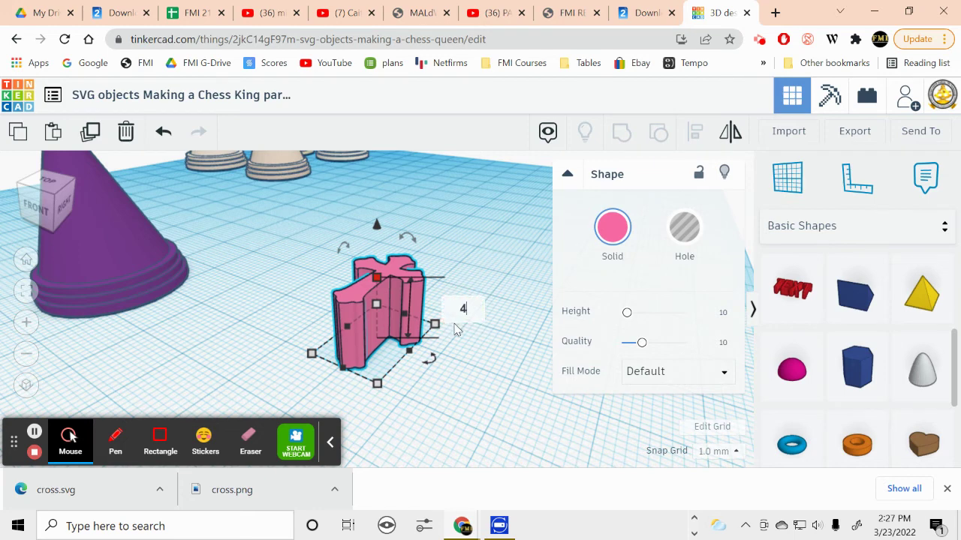
key(Return)
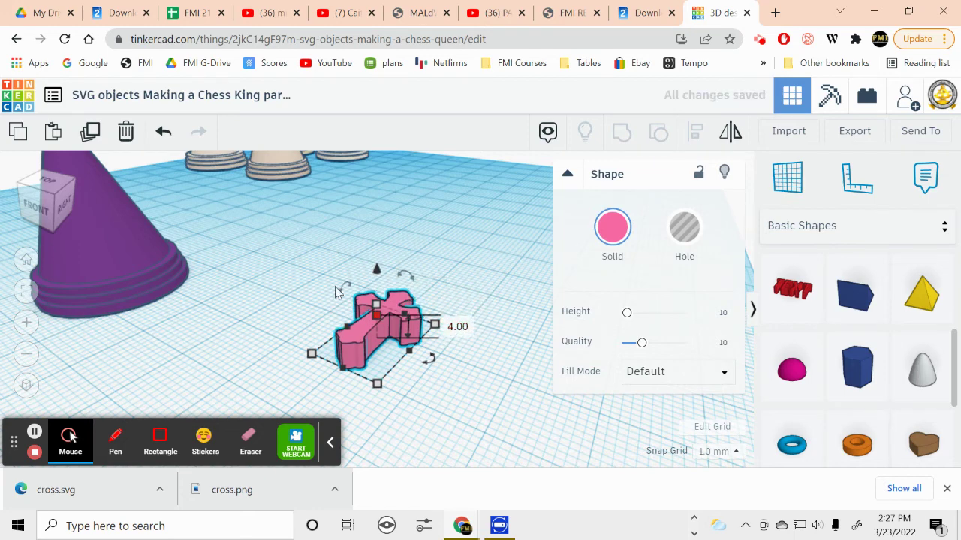
Rotate the cross 90° so it stands upright
mouse_move(346, 289)
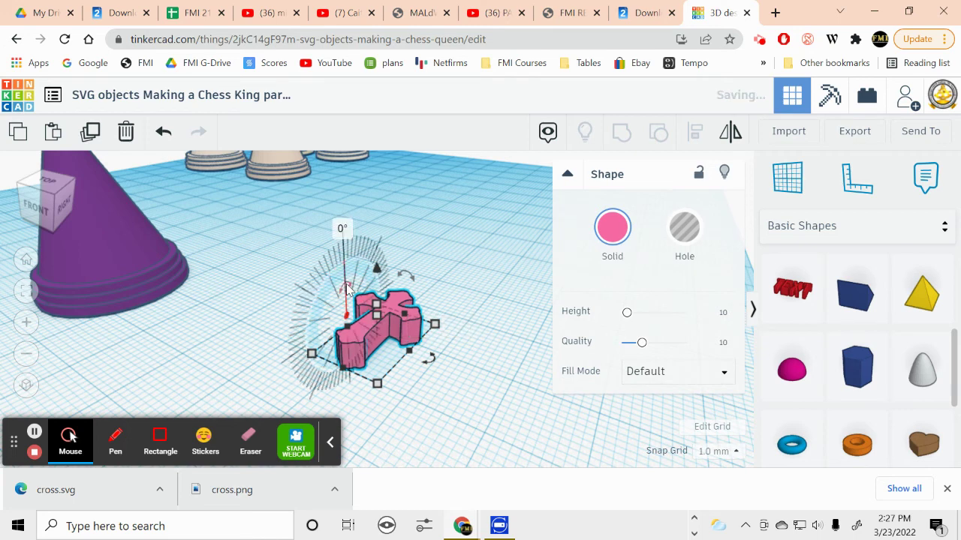
click(343, 229)
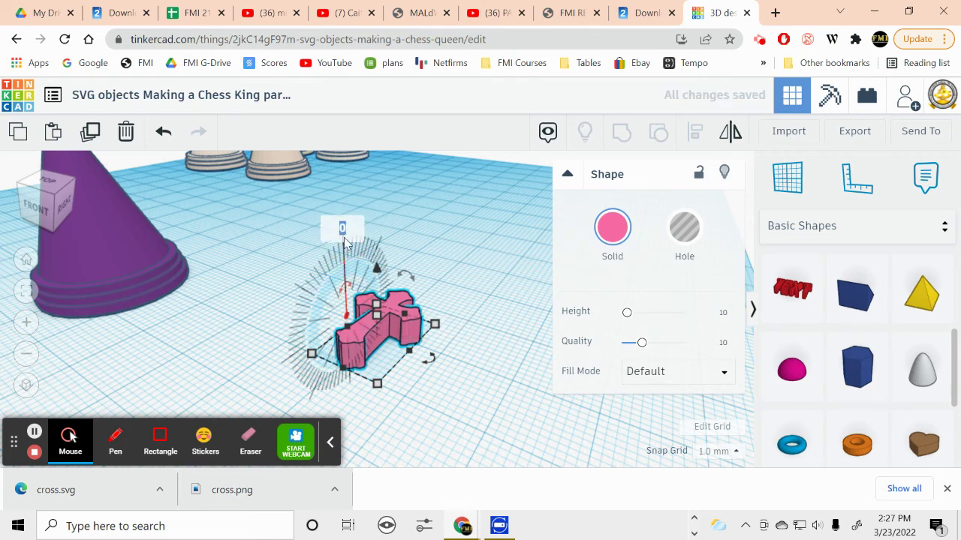
text(90)
key(Return)
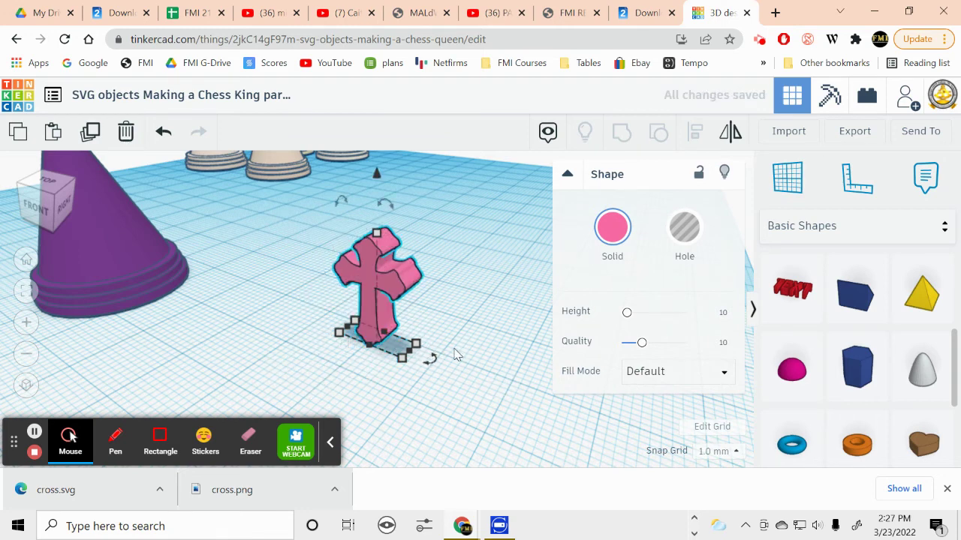
Lift the upright cross to 48.00 above the workplane and select it with the purple piece
right_drag(252, 347, 324, 355)
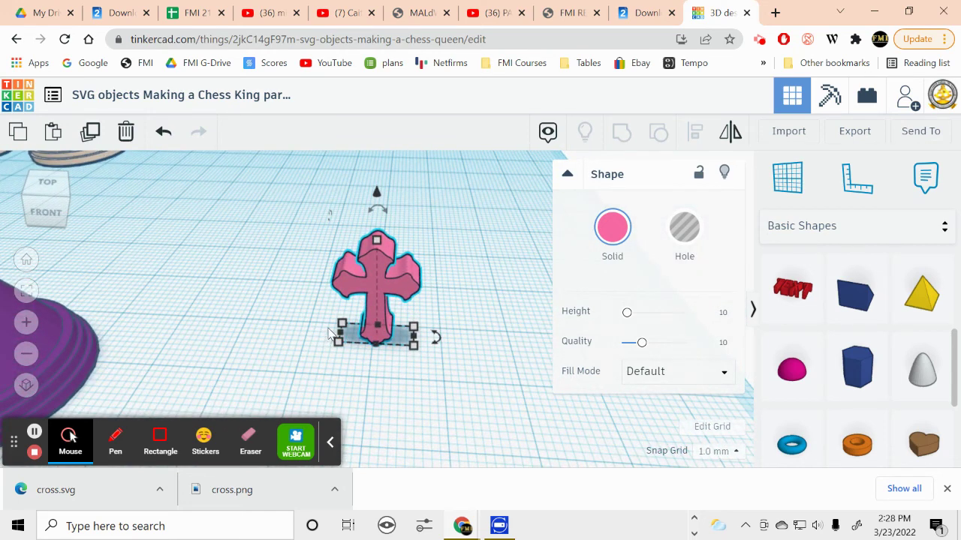
scroll(330, 334, down, 5)
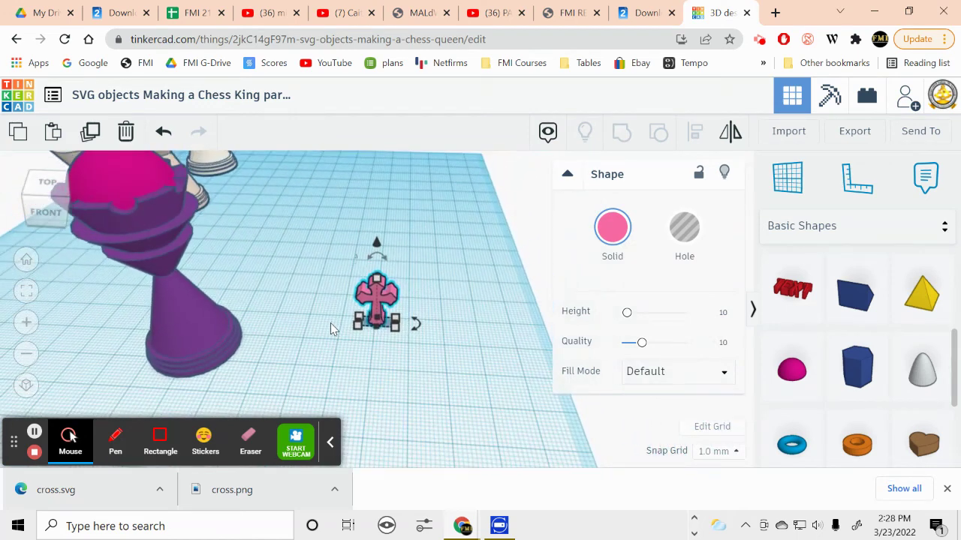
scroll(331, 329, down, 3)
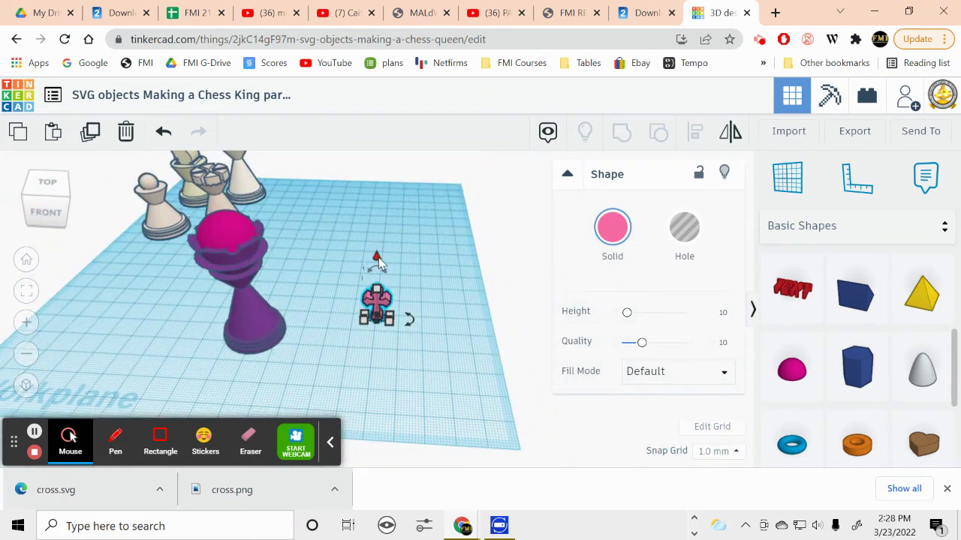
drag(379, 258, 403, 125)
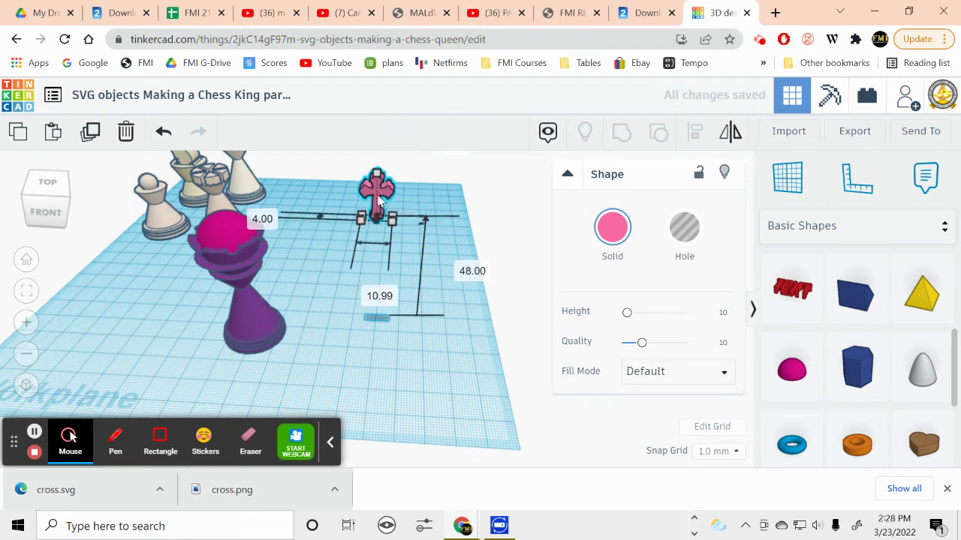
right_drag(348, 330, 254, 159)
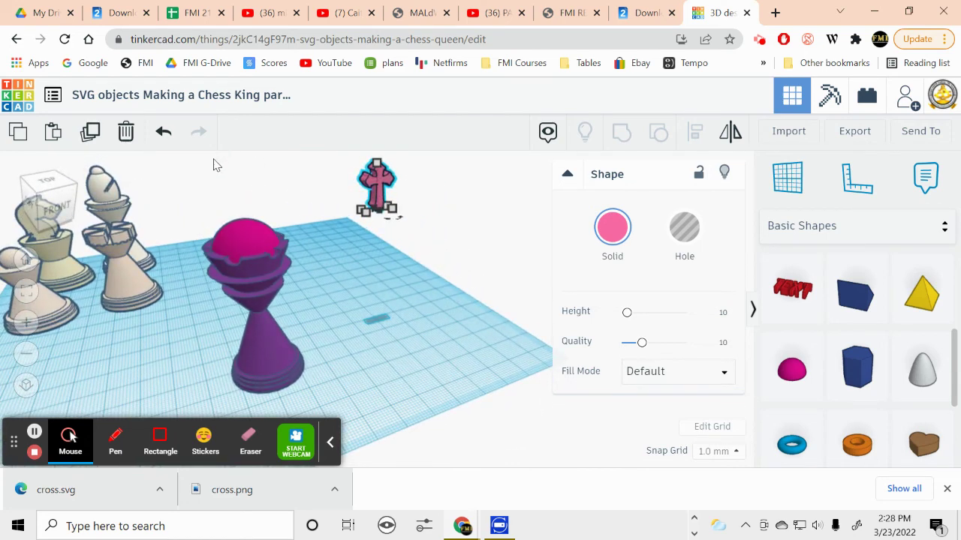
drag(214, 163, 451, 396)
Centre the cross over the domed purple body on both axes and group all three parts
click(112, 395)
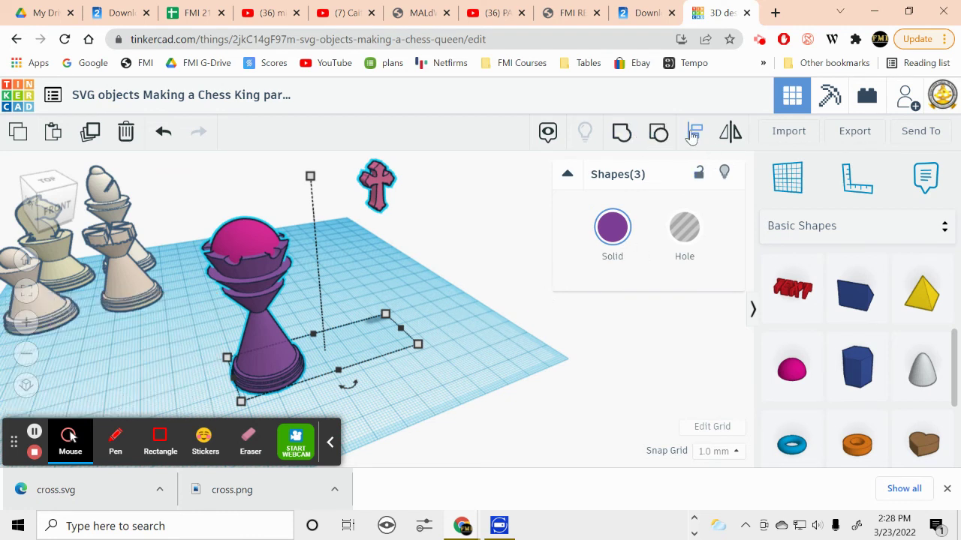
click(692, 135)
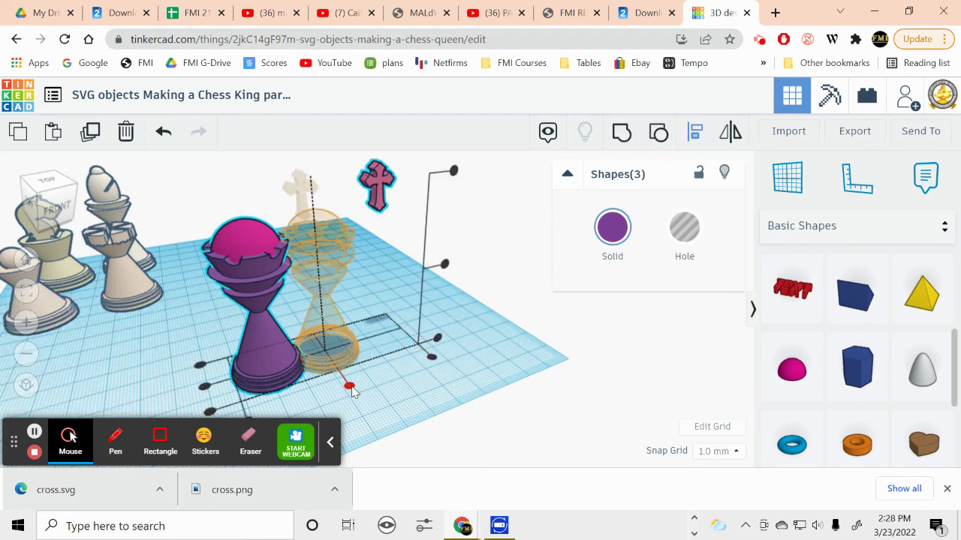
click(349, 387)
click(270, 370)
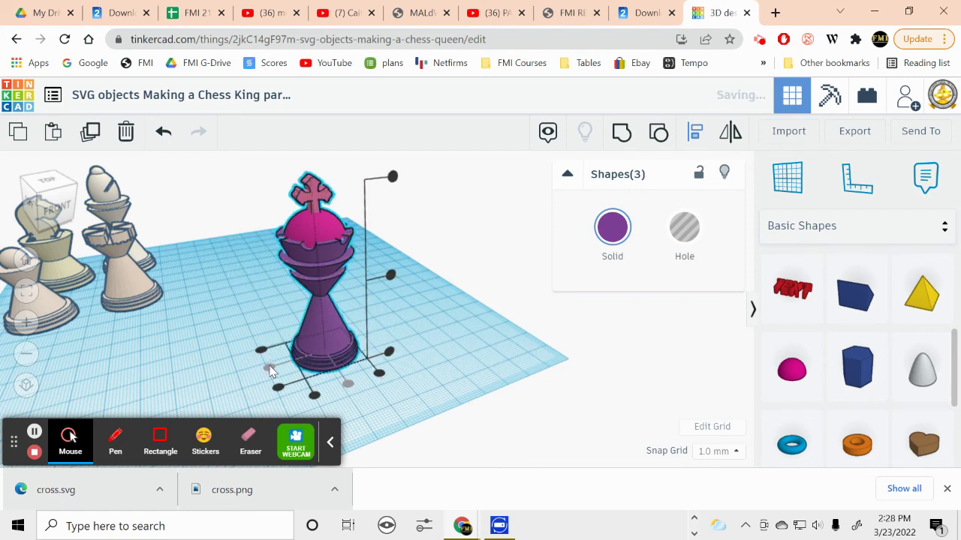
click(443, 351)
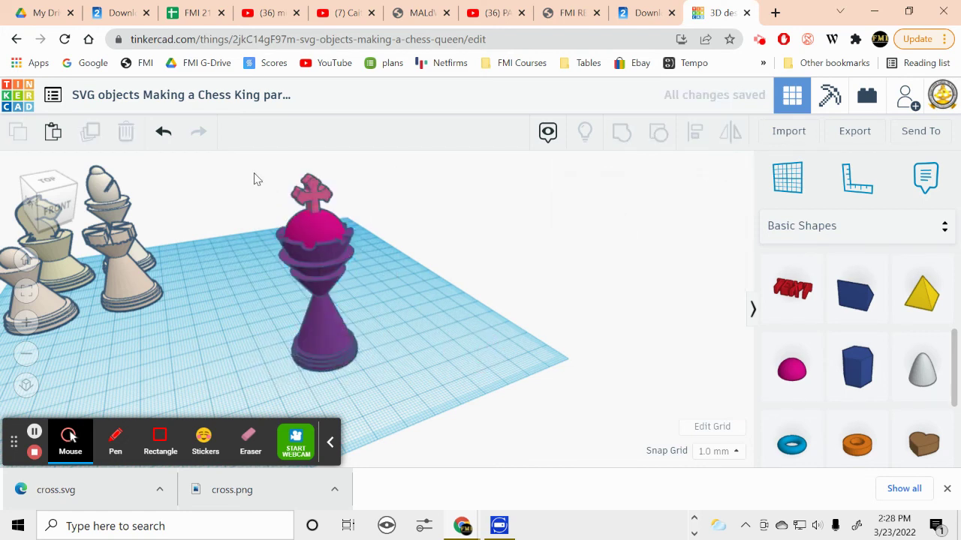
drag(248, 172, 410, 384)
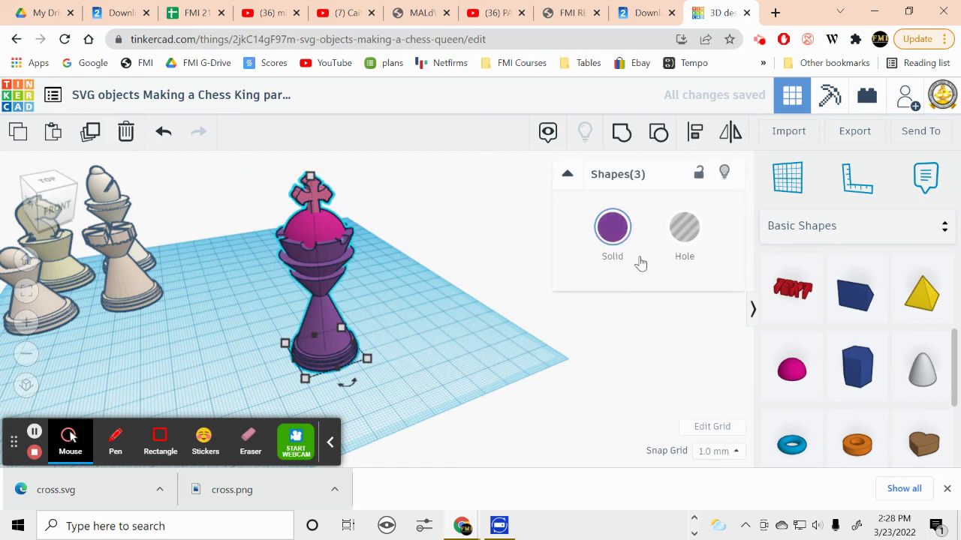
click(623, 135)
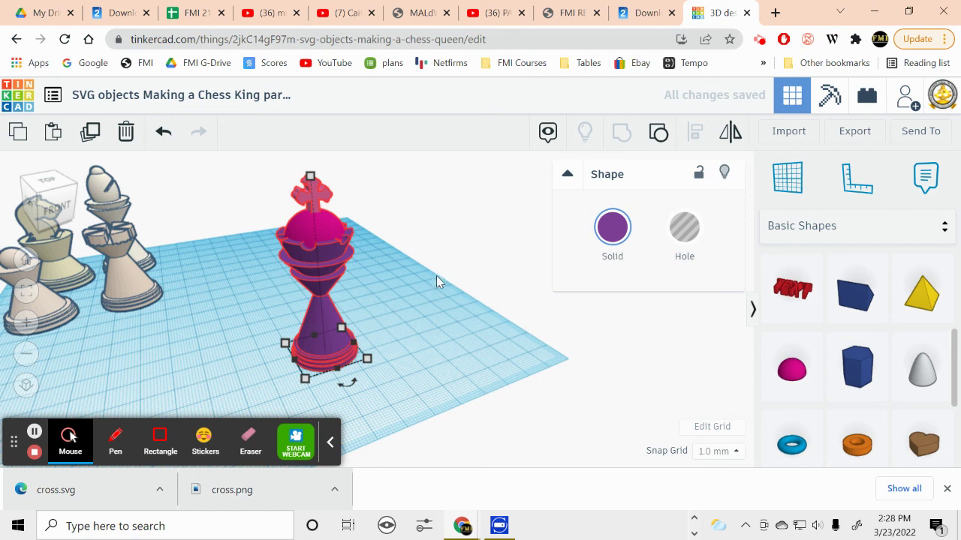
Give the grouped king a custom pale cream-ivory colour with a yellow hue and light shade
click(613, 229)
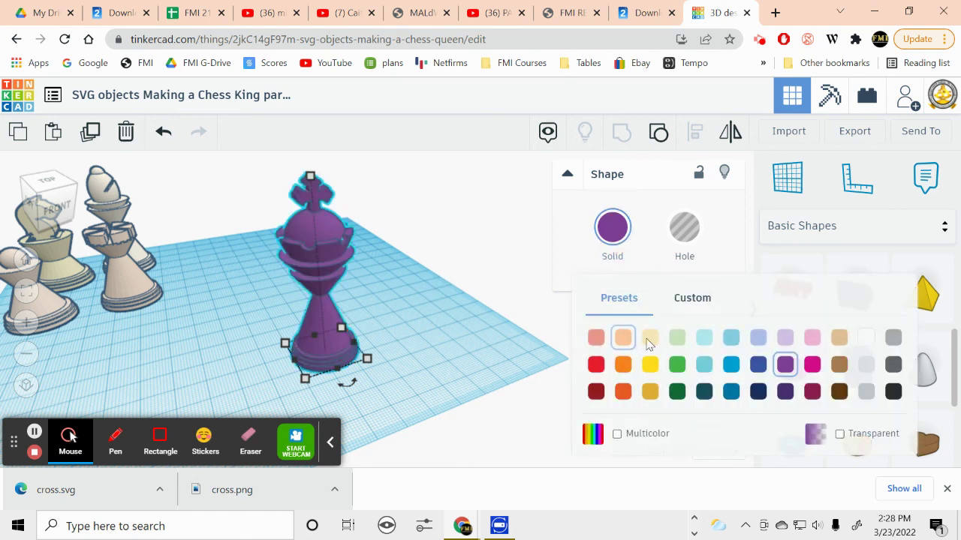
click(678, 305)
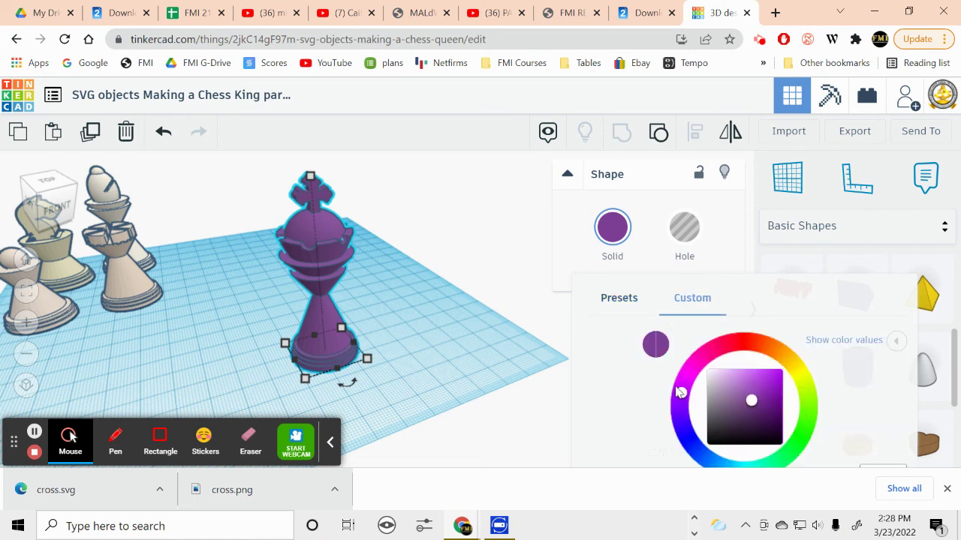
drag(680, 395, 790, 368)
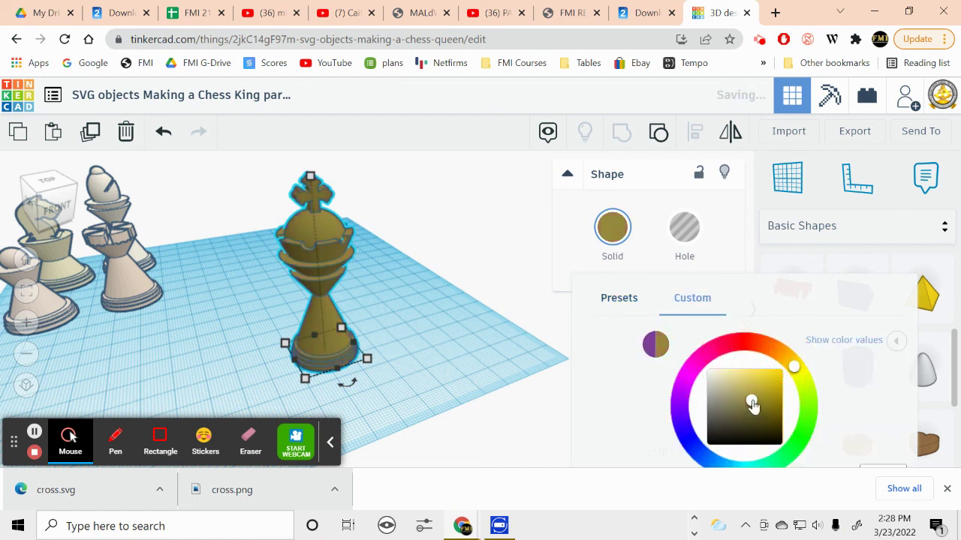
drag(752, 403, 715, 374)
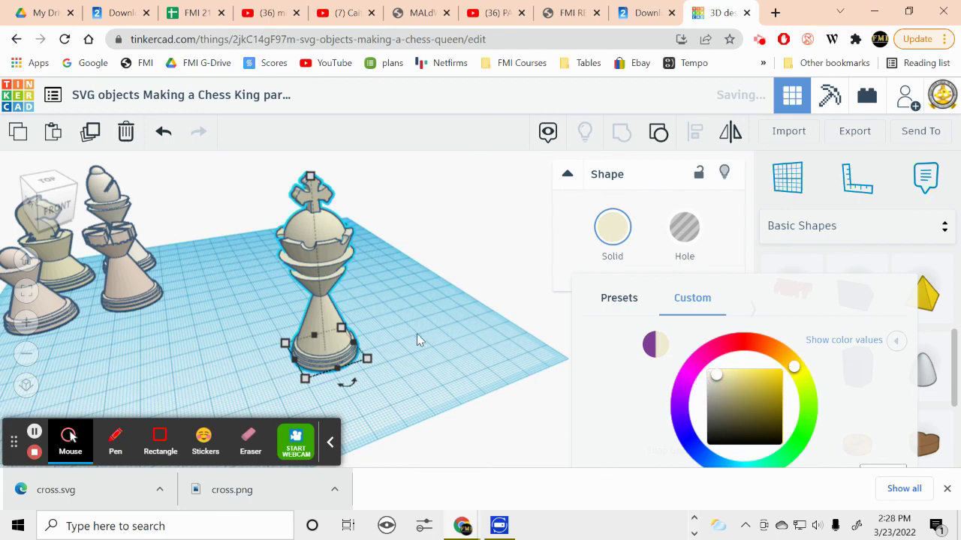